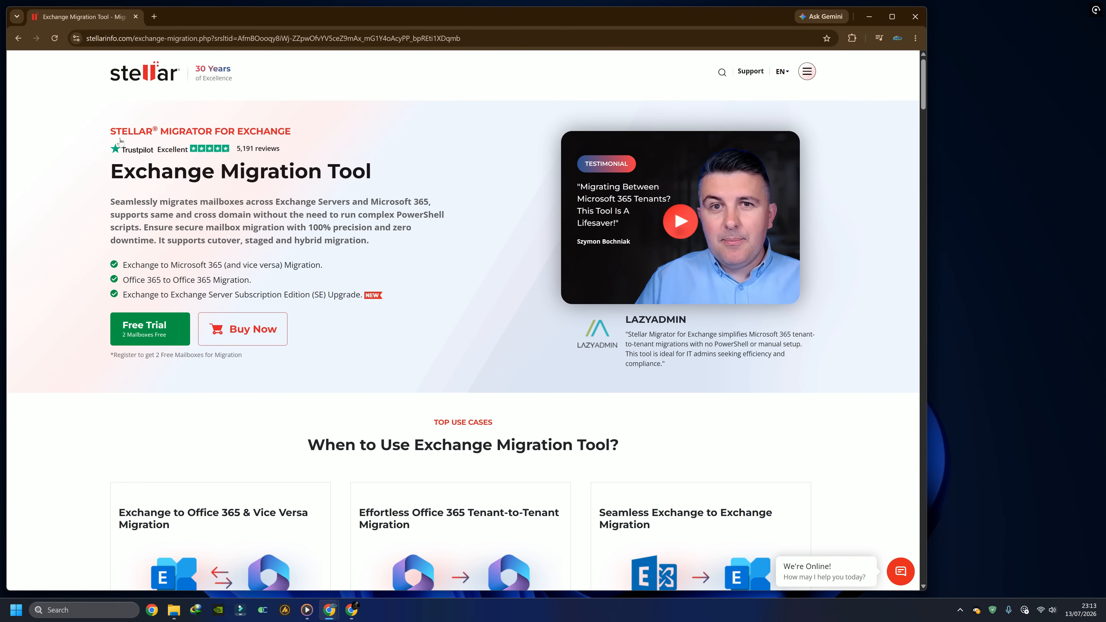
# Step: Download the free trial of Stellar Migrator for Exchange and install it with a desktop shortcut, launching it on completion
pyautogui.click(141, 335)
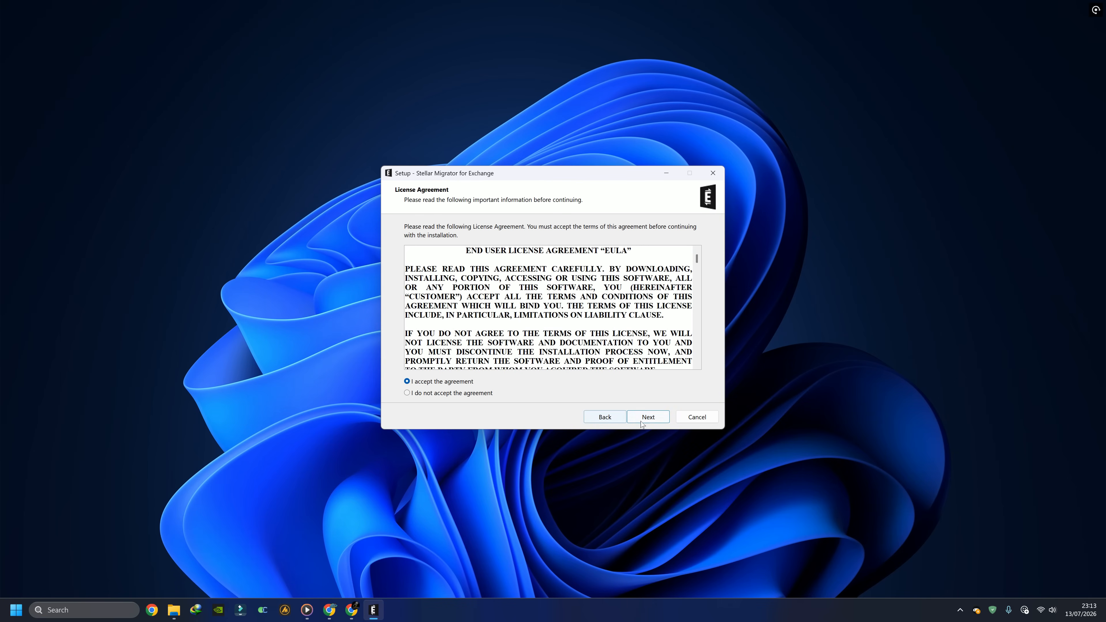
pyautogui.click(661, 418)
pyautogui.click(661, 418)
pyautogui.click(584, 353)
pyautogui.click(648, 417)
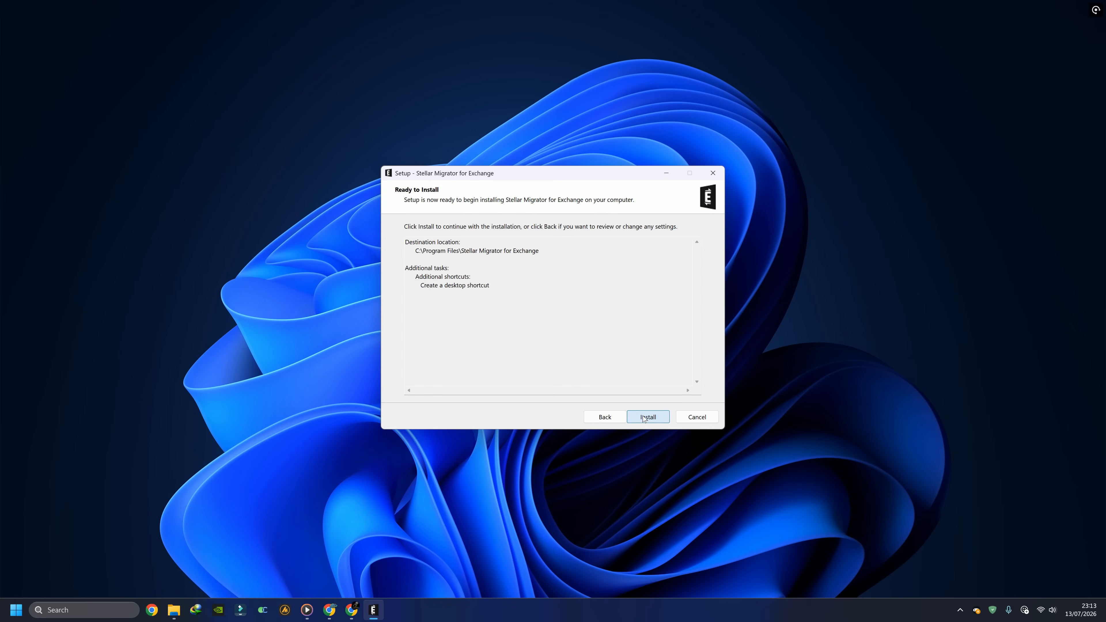
pyautogui.click(648, 417)
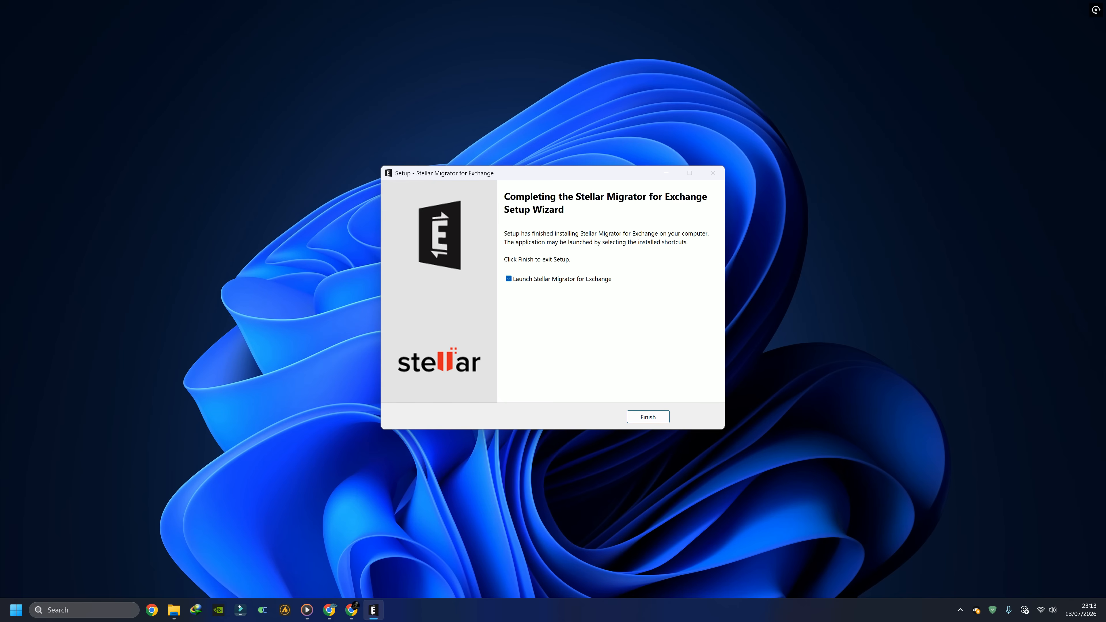
pyautogui.click(634, 417)
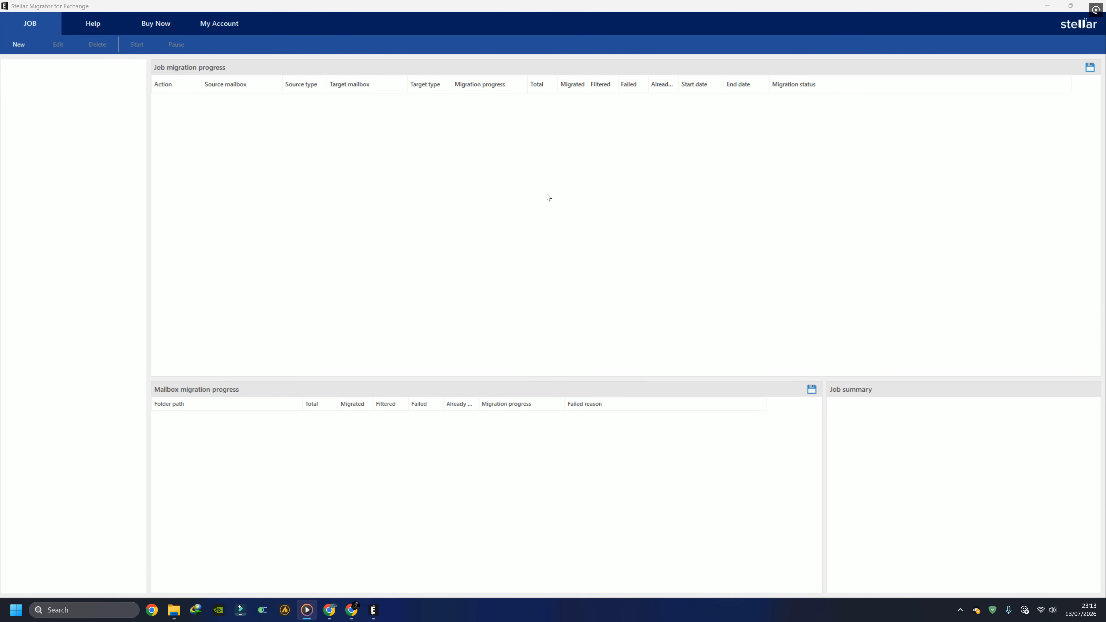
# Step: View the product's edition and version information, and close it
pyautogui.click(246, 180)
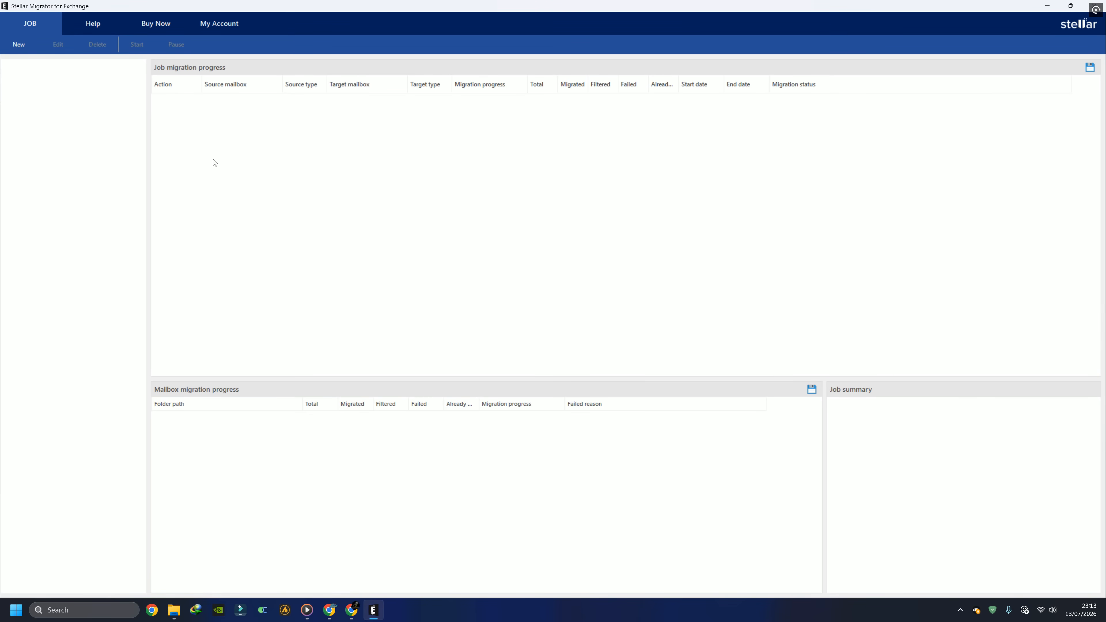
pyautogui.click(100, 30)
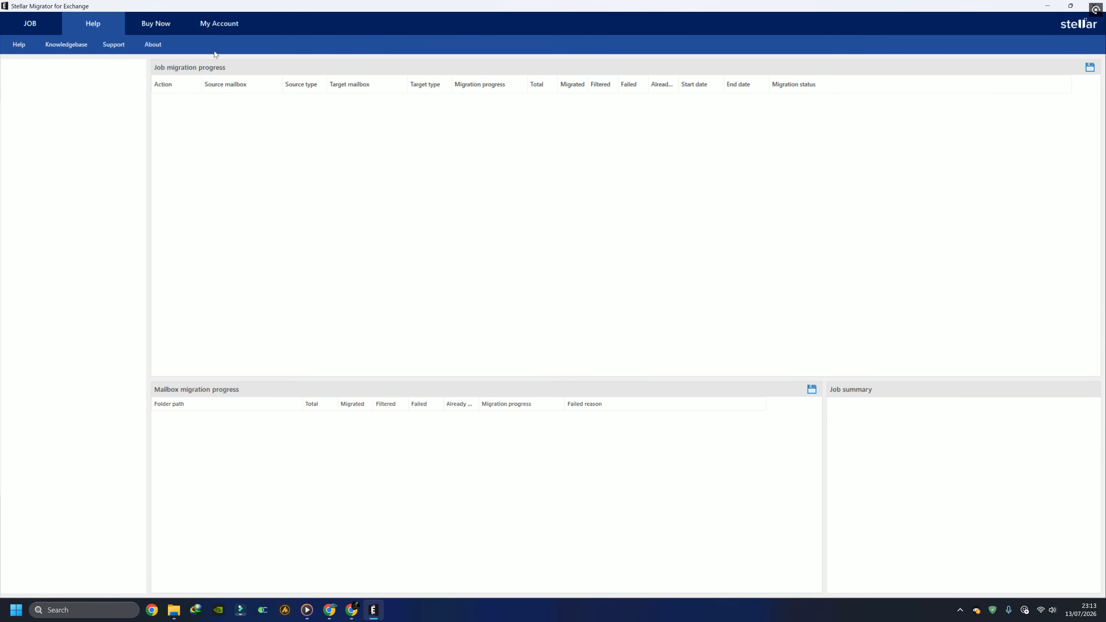
pyautogui.click(148, 45)
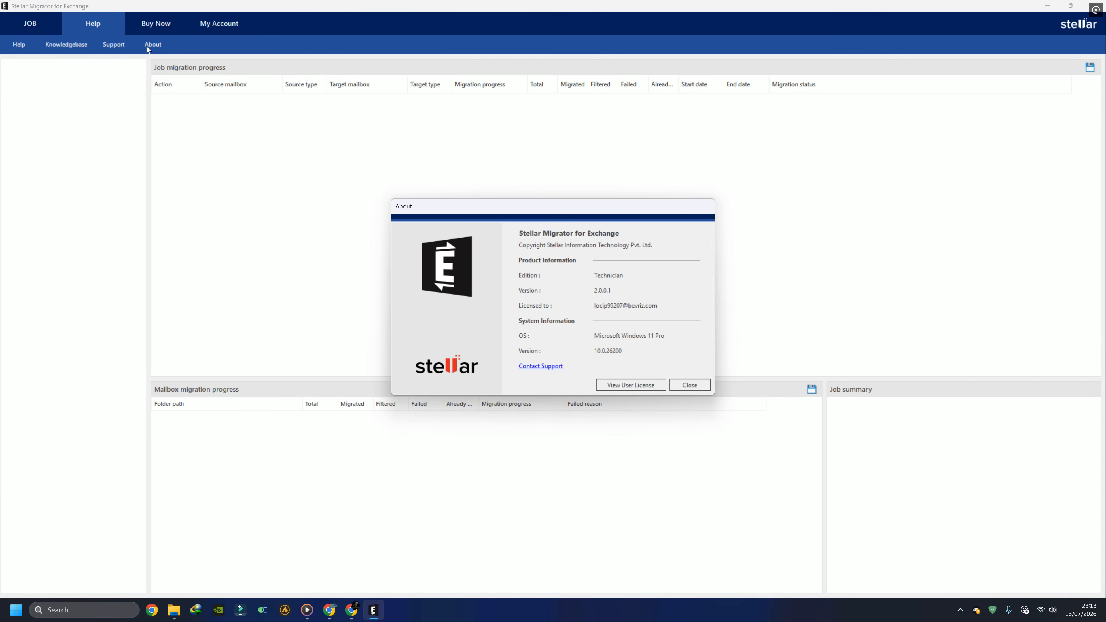
pyautogui.click(690, 385)
# Step: Start a new migration job with Exchange Server as the source and Microsoft 365 as the target
pyautogui.click(30, 23)
pyautogui.click(19, 44)
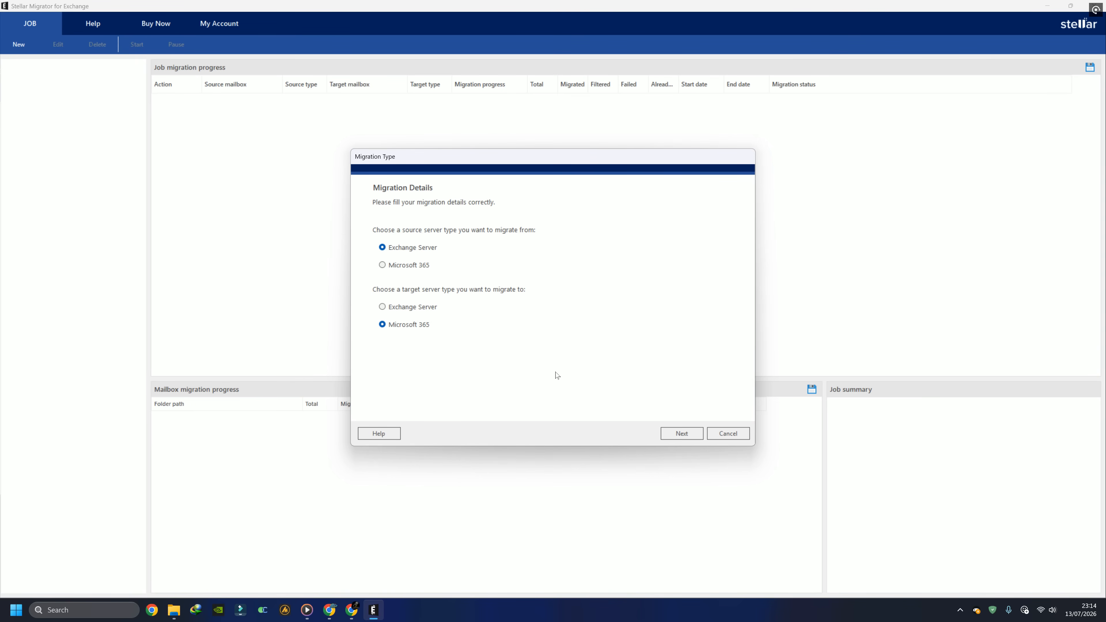
pyautogui.click(686, 435)
pyautogui.click(673, 433)
# Step: Name the migration job TechSolutionZ and include archive mailboxes and public folders along with the primary mailboxes
pyautogui.write('exch')
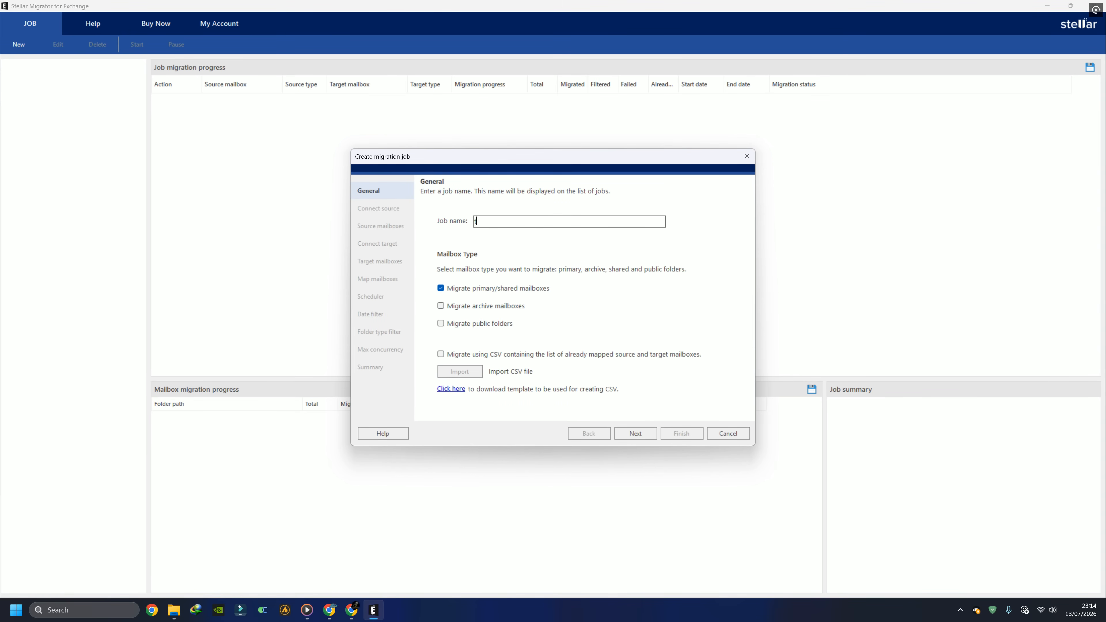
pyautogui.press('BackSpace')
pyautogui.press('BackSpace')
pyautogui.press('BackSpace')
pyautogui.press('BackSpace')
pyautogui.write('TechSolutionZ')
pyautogui.click(441, 307)
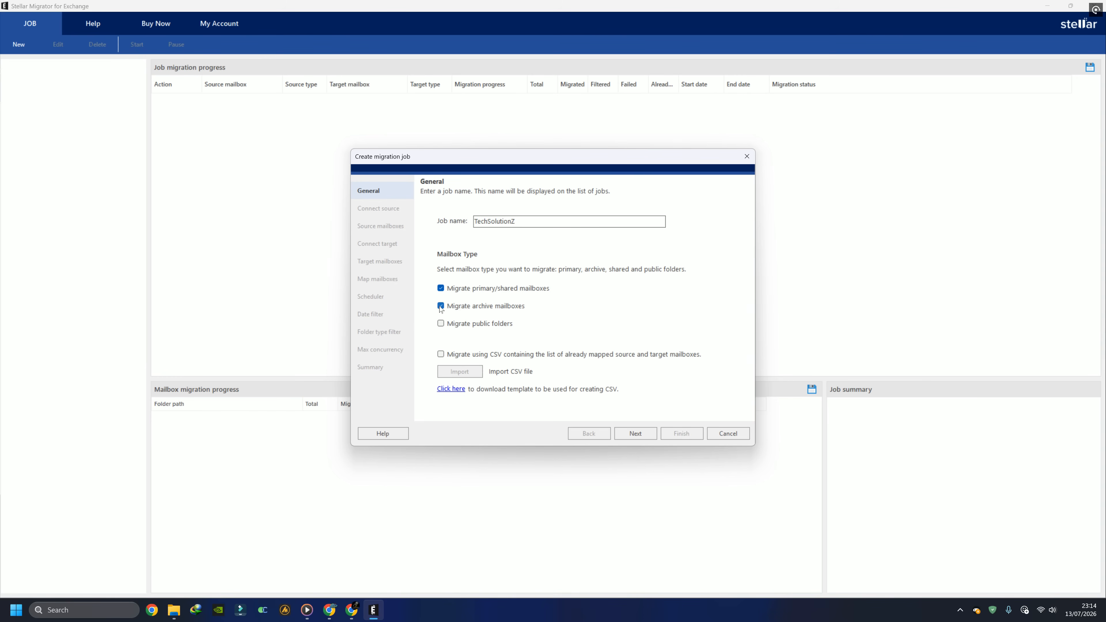
pyautogui.click(440, 324)
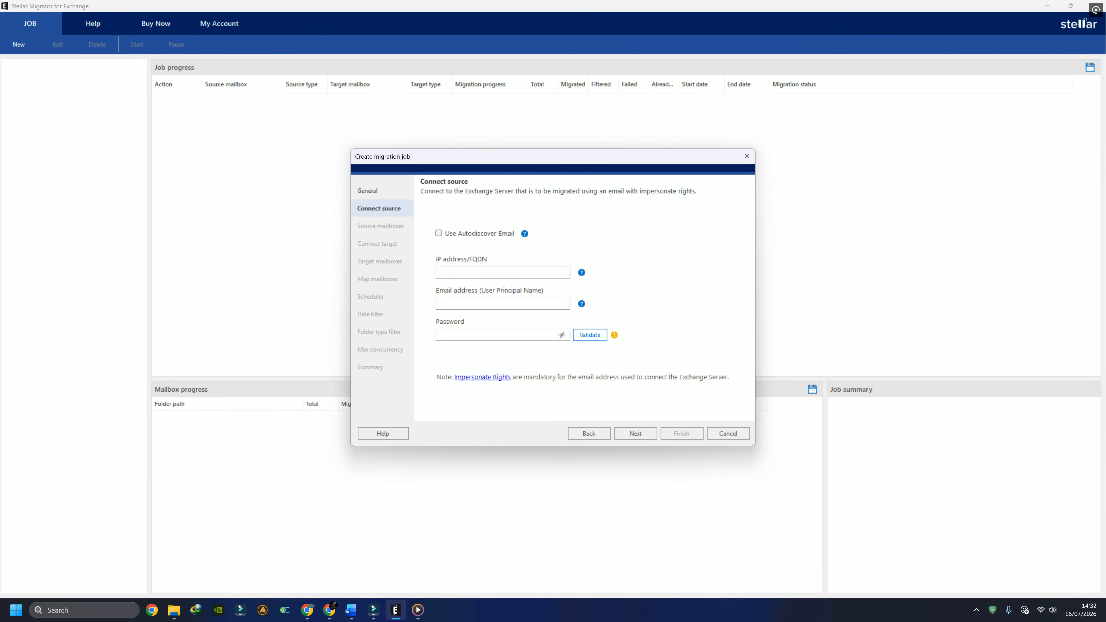
# Step: Enable Autodiscover Email for the source, enter the administrator's email address and password, and validate the connection
pyautogui.click(439, 233)
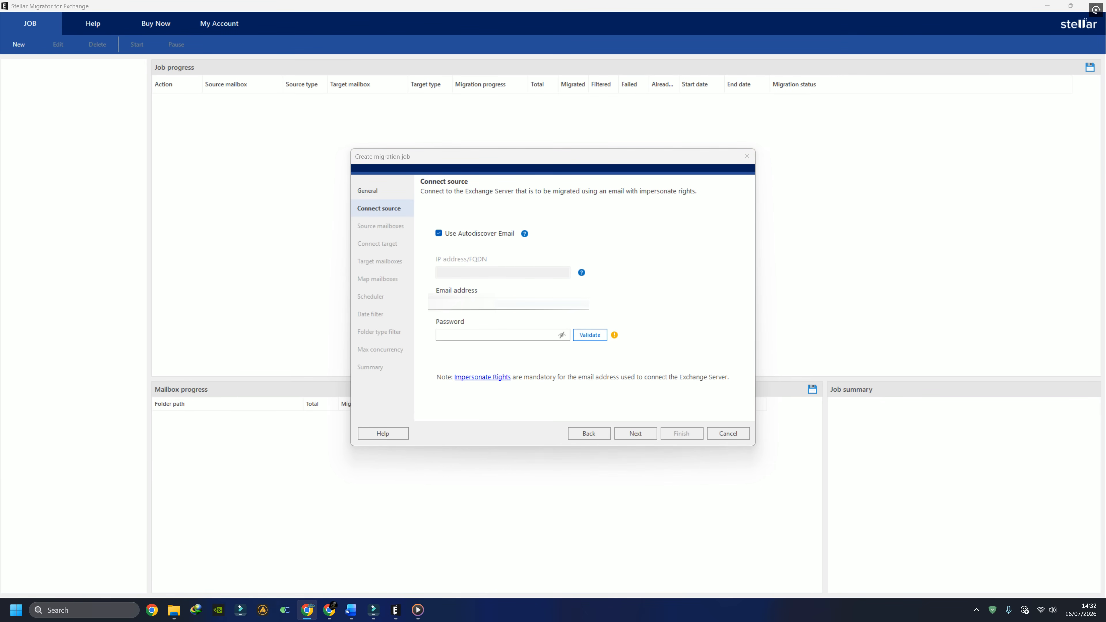
pyautogui.click(538, 304)
pyautogui.hotkey('ctrl', 'v')
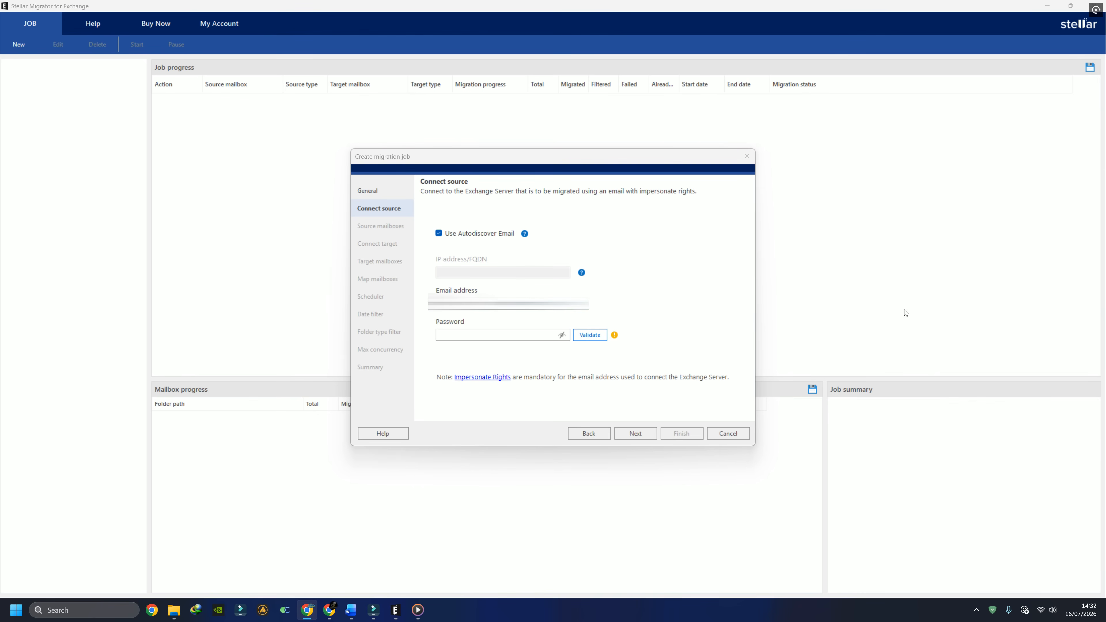
pyautogui.click(505, 335)
pyautogui.hotkey('ctrl', 'v')
pyautogui.click(588, 337)
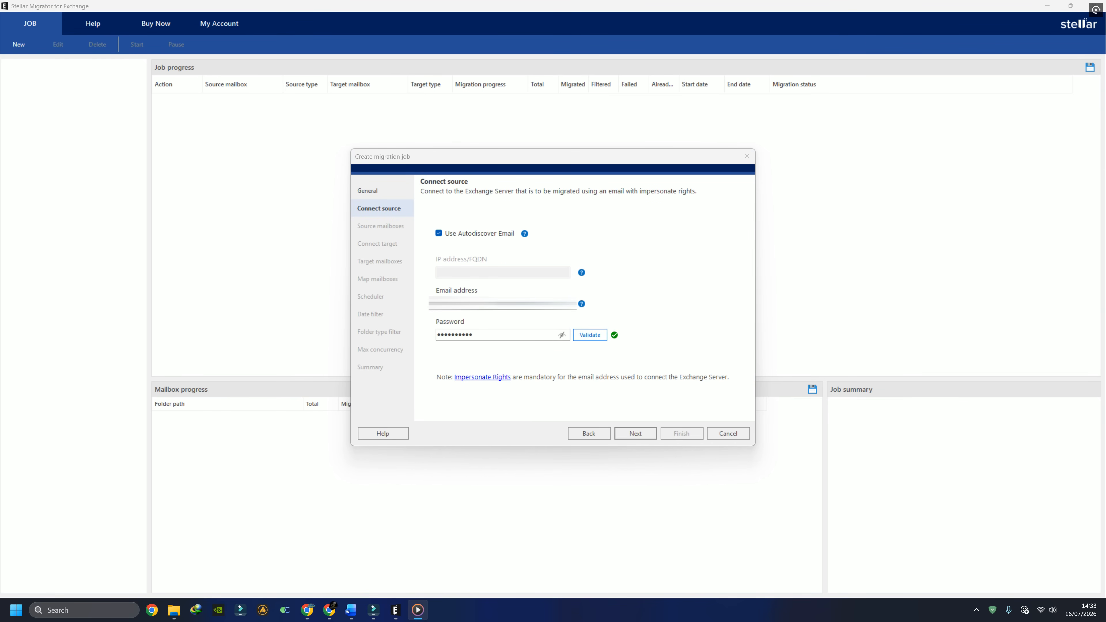
# Step: Turn off Autodiscover, set the source FQDN to exch2019.stellarmdm.com, validate the connection and proceed to the source mailboxes
pyautogui.click(512, 231)
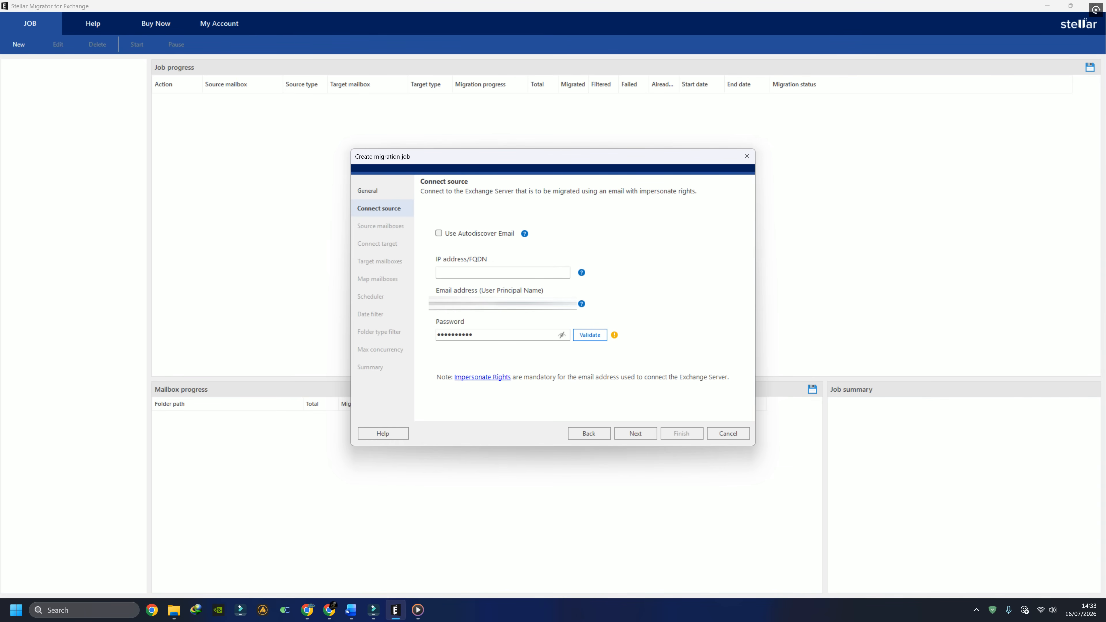
pyautogui.hotkey('alt', 'Tab')
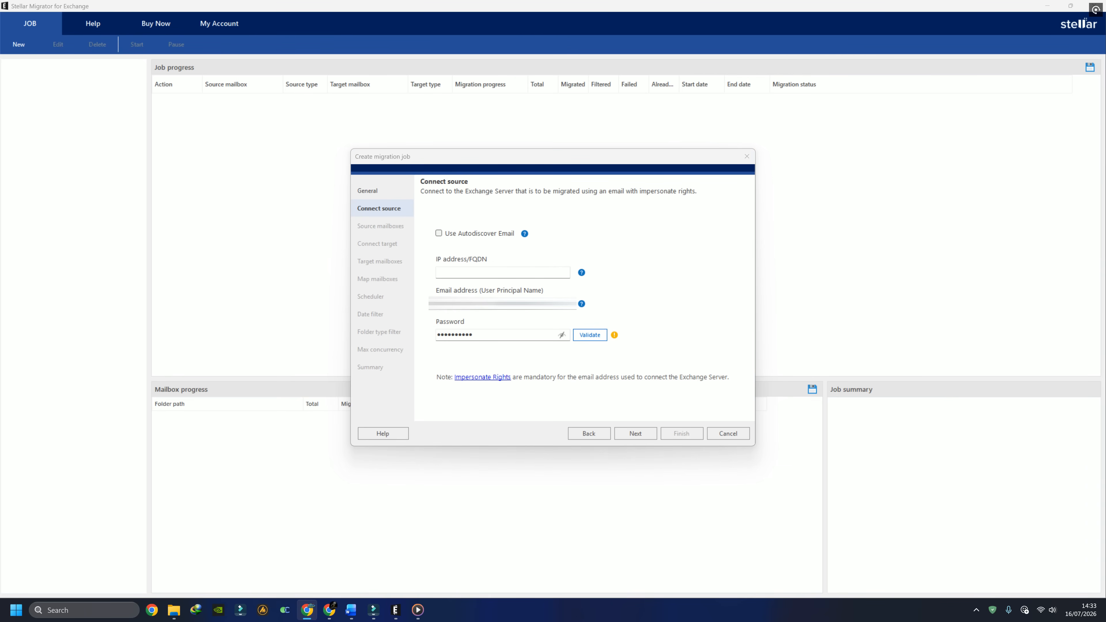
pyautogui.click(526, 272)
pyautogui.write('https://exch2019.stellarmdm.com/owa/')
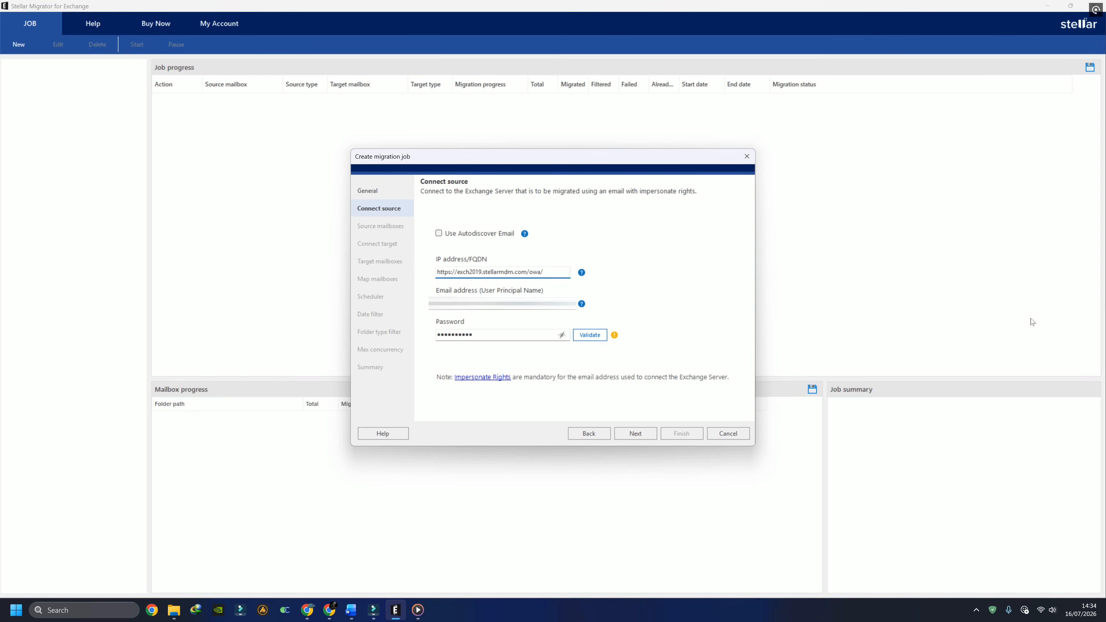
pyautogui.click(590, 335)
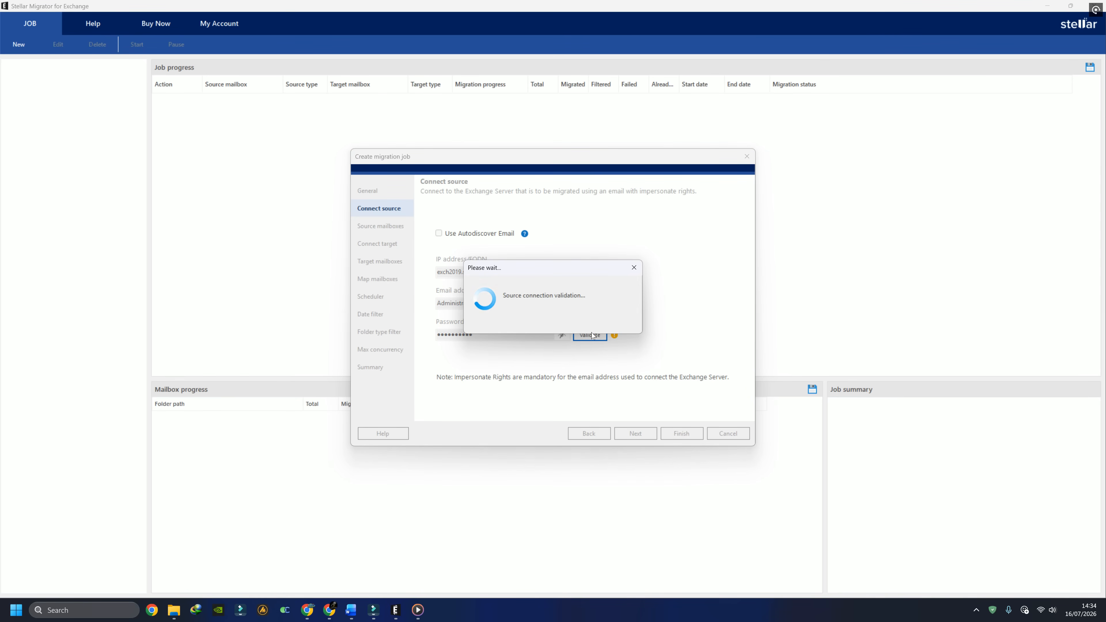
pyautogui.click(635, 434)
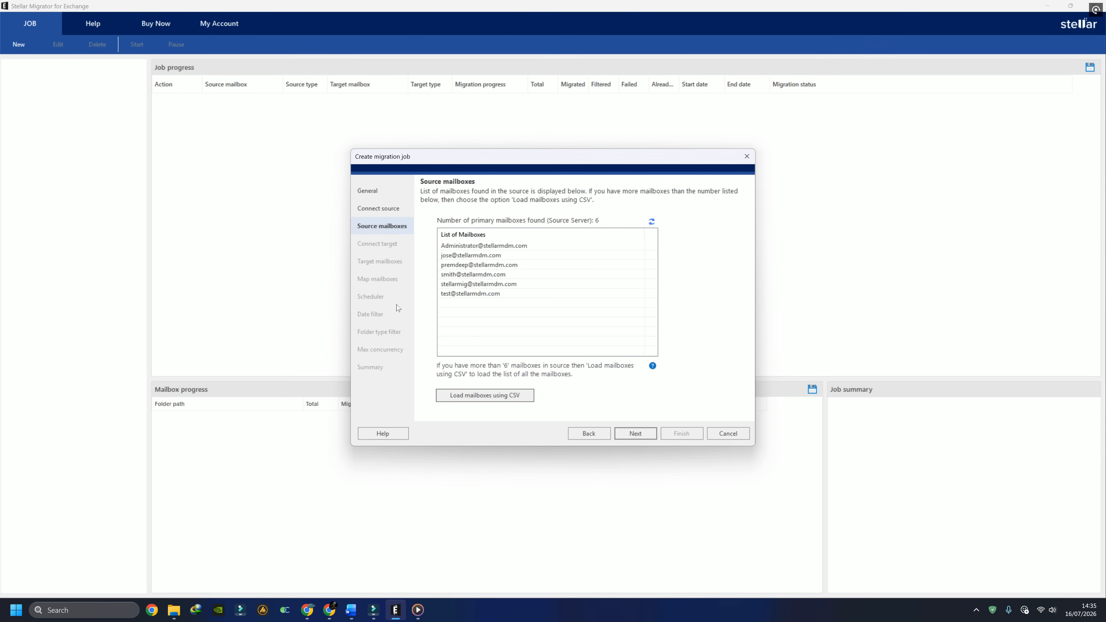
# Step: Go through the list of primary mailboxes found on the source server
pyautogui.click(463, 246)
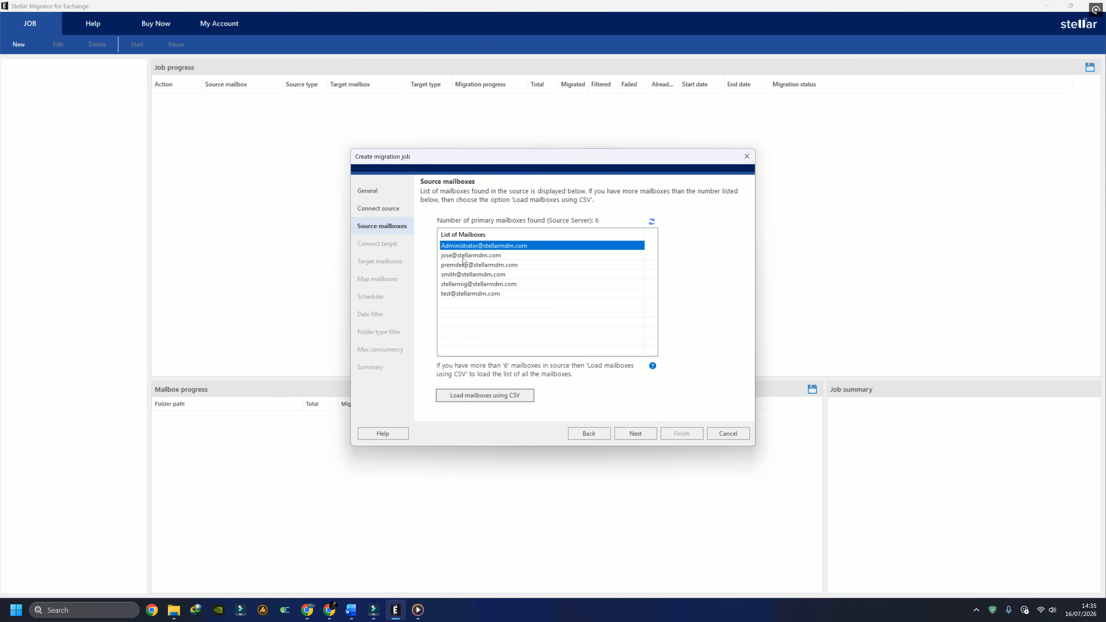
pyautogui.click(465, 256)
pyautogui.click(464, 265)
pyautogui.click(465, 282)
pyautogui.click(466, 277)
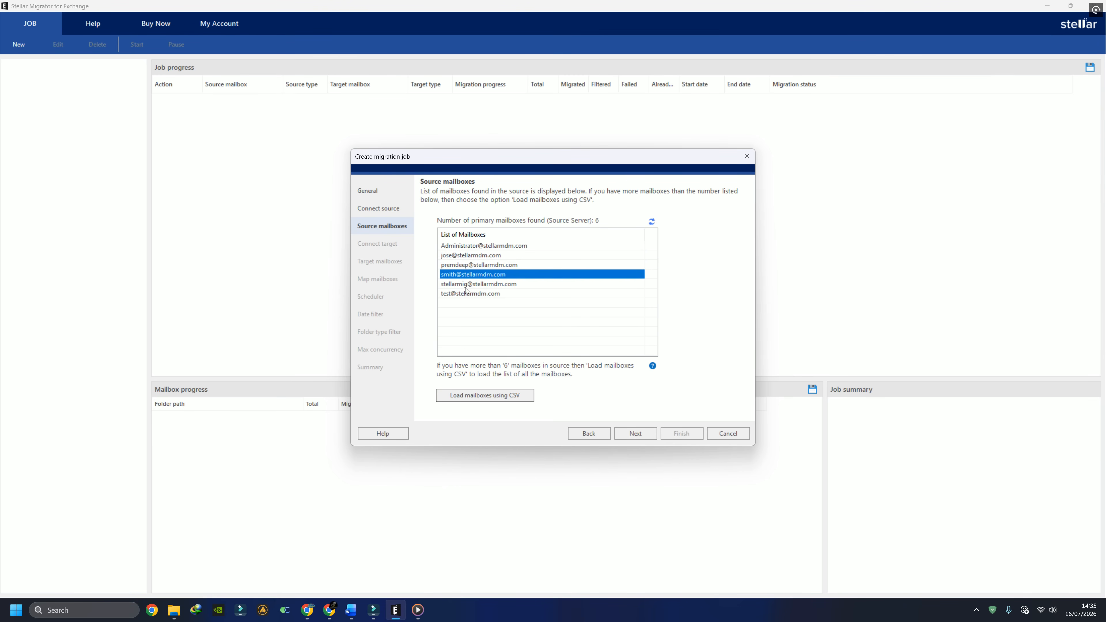
pyautogui.click(466, 284)
pyautogui.click(465, 292)
pyautogui.click(465, 286)
pyautogui.press('Home')
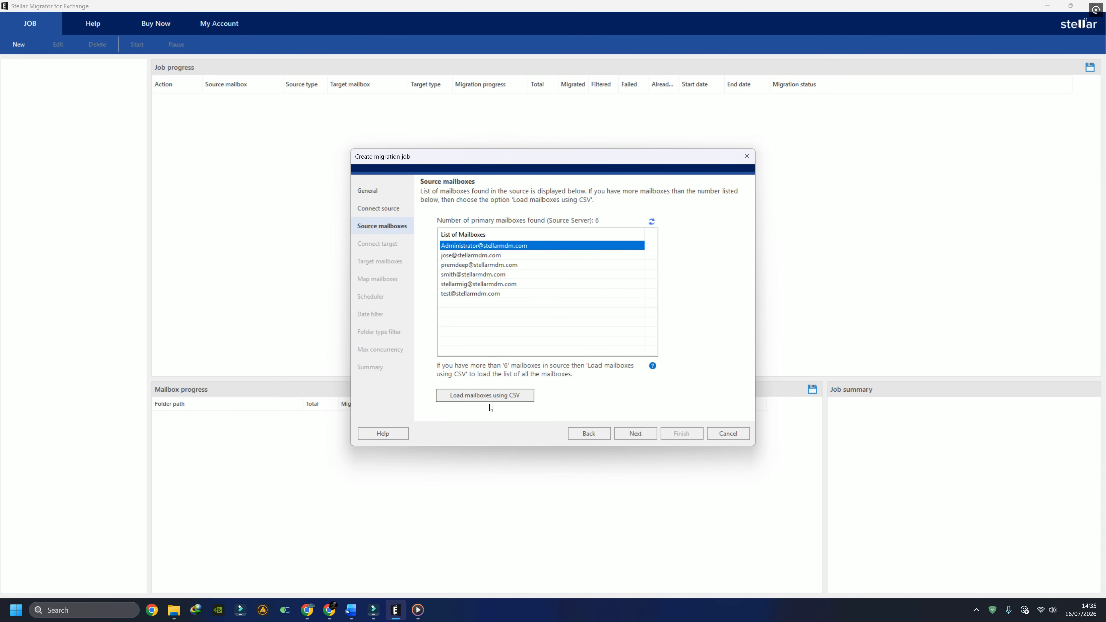
# Step: Open and cancel the CSV mailbox loading option, and proceed to the target connection with the listed source mailboxes
pyautogui.click(466, 395)
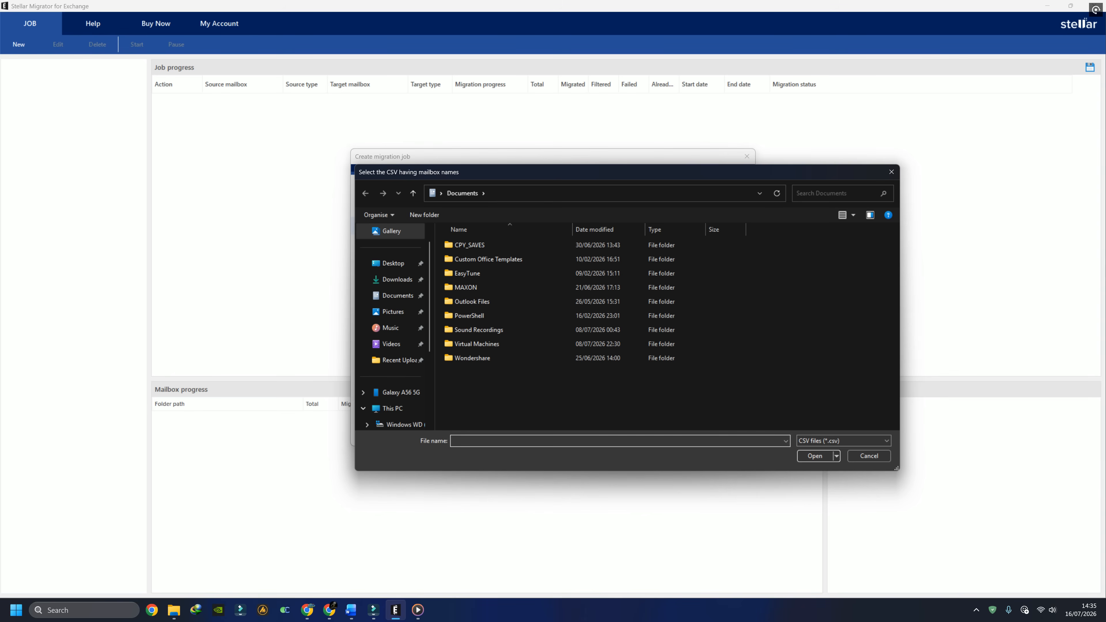
pyautogui.click(869, 456)
pyautogui.press('Down')
pyautogui.click(641, 434)
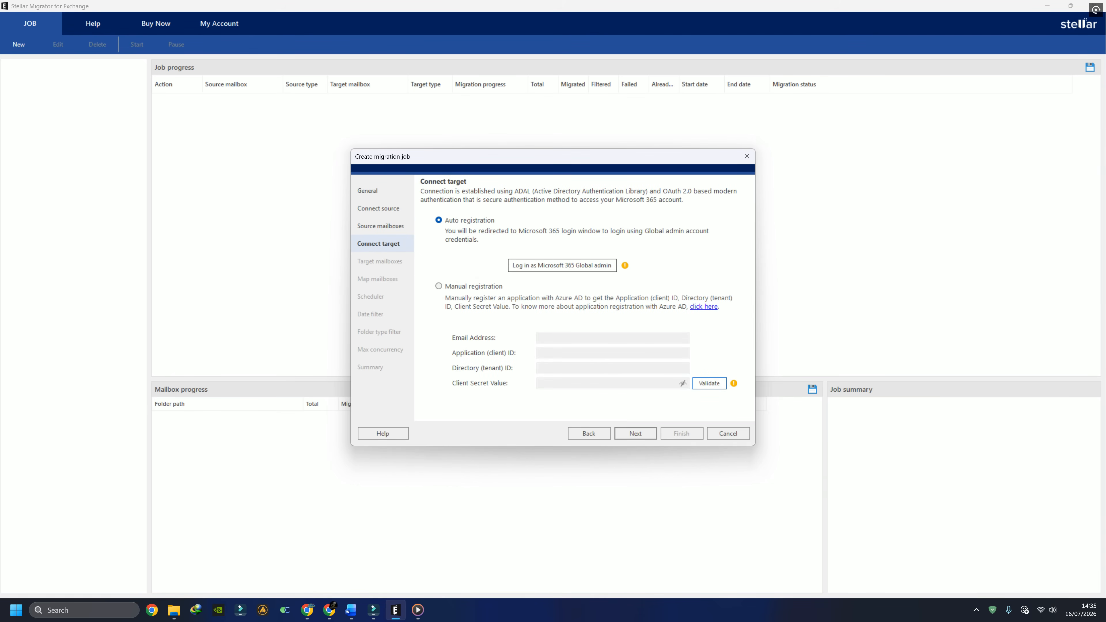
pyautogui.hotkey('alt', 'Tab')
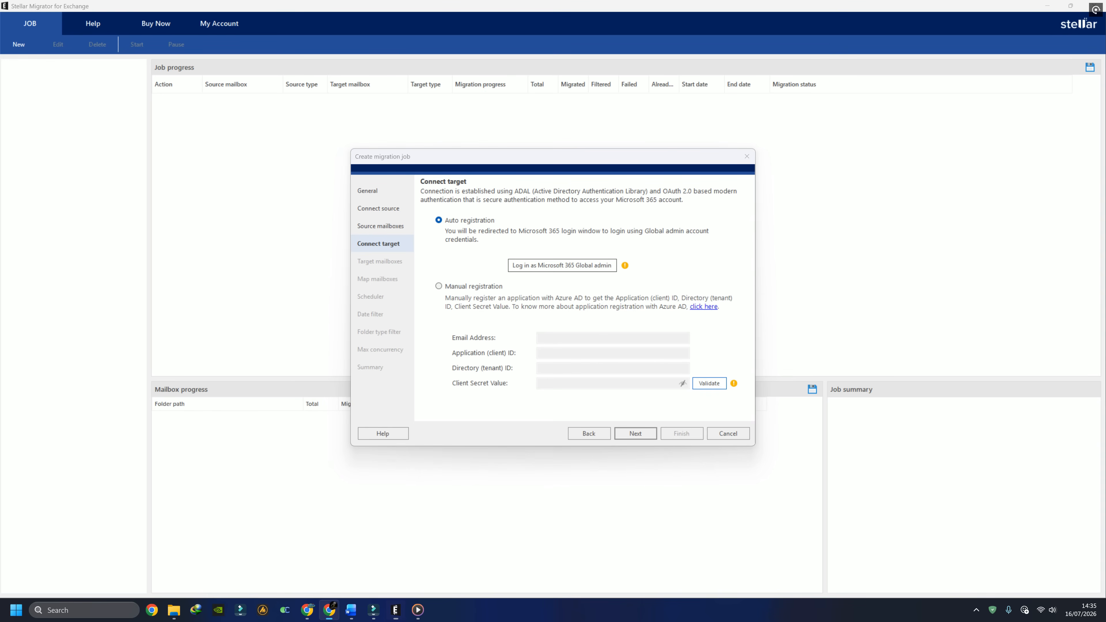
pyautogui.click(459, 221)
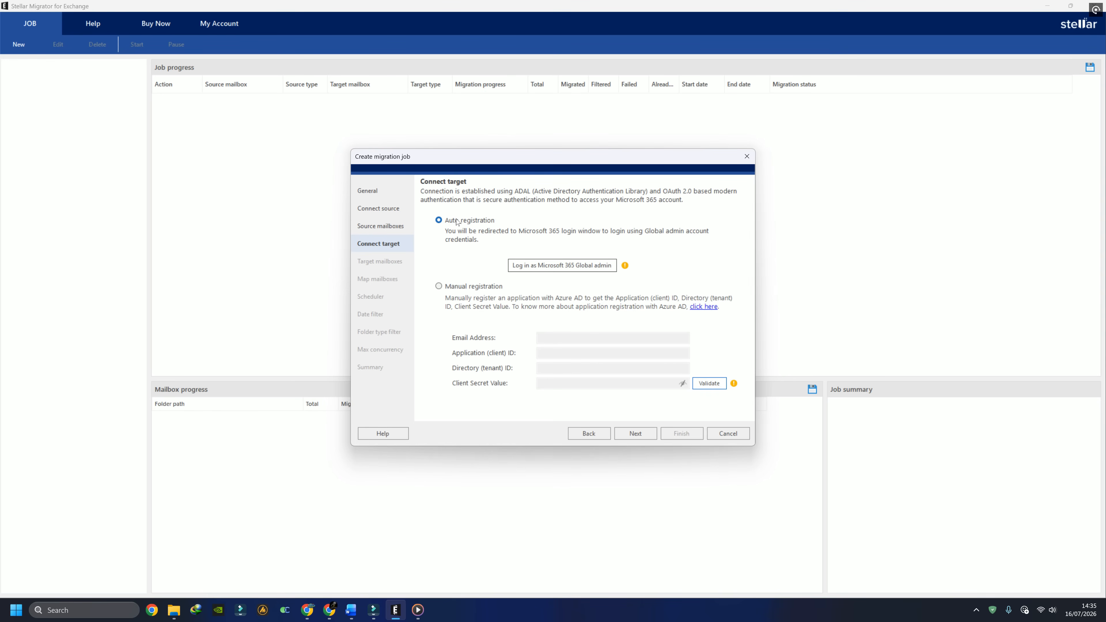
pyautogui.click(528, 266)
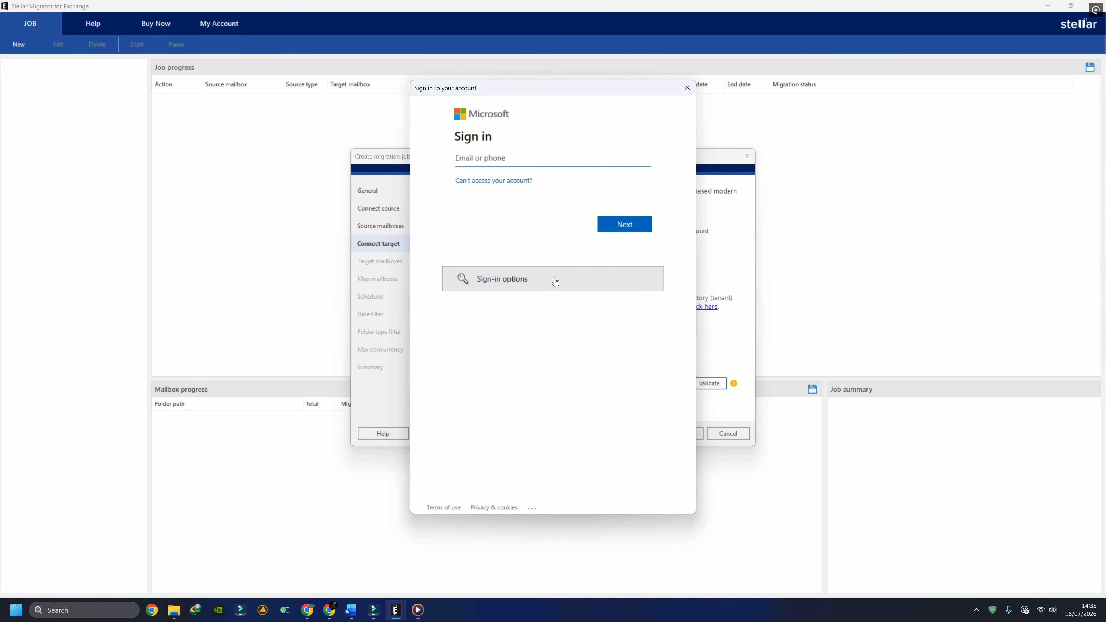
pyautogui.click(688, 88)
# Step: Choose manual registration for the Microsoft 365 target and enter the application (client) ID and the account's email address
pyautogui.click(452, 286)
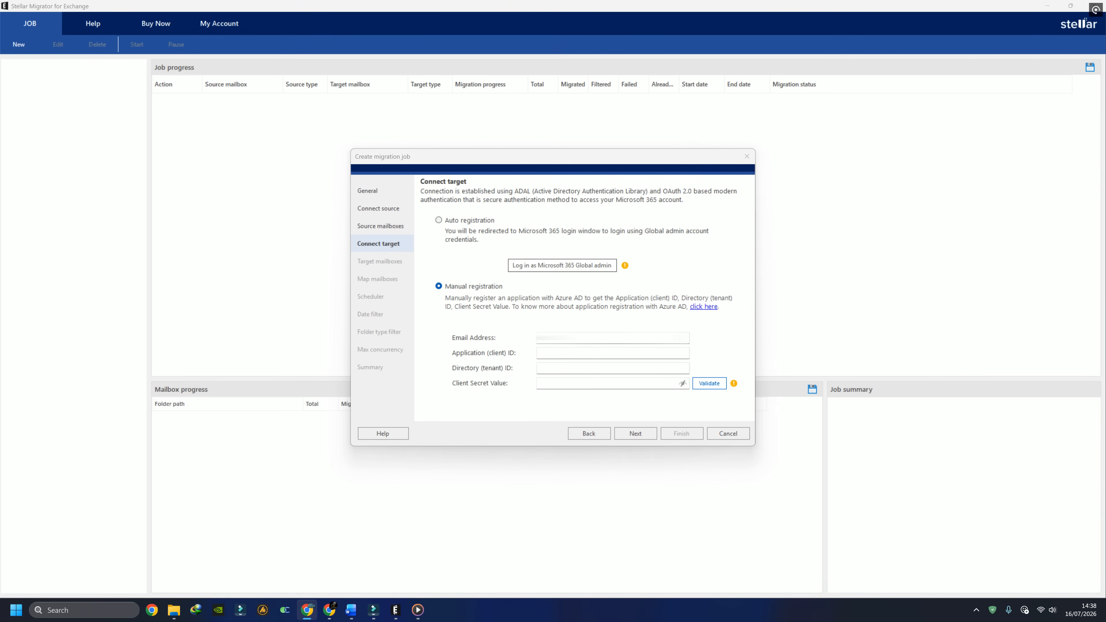
pyautogui.click(610, 353)
pyautogui.write('5b8c3560-ef07-4c7e-a695-7f44f83a16a3')
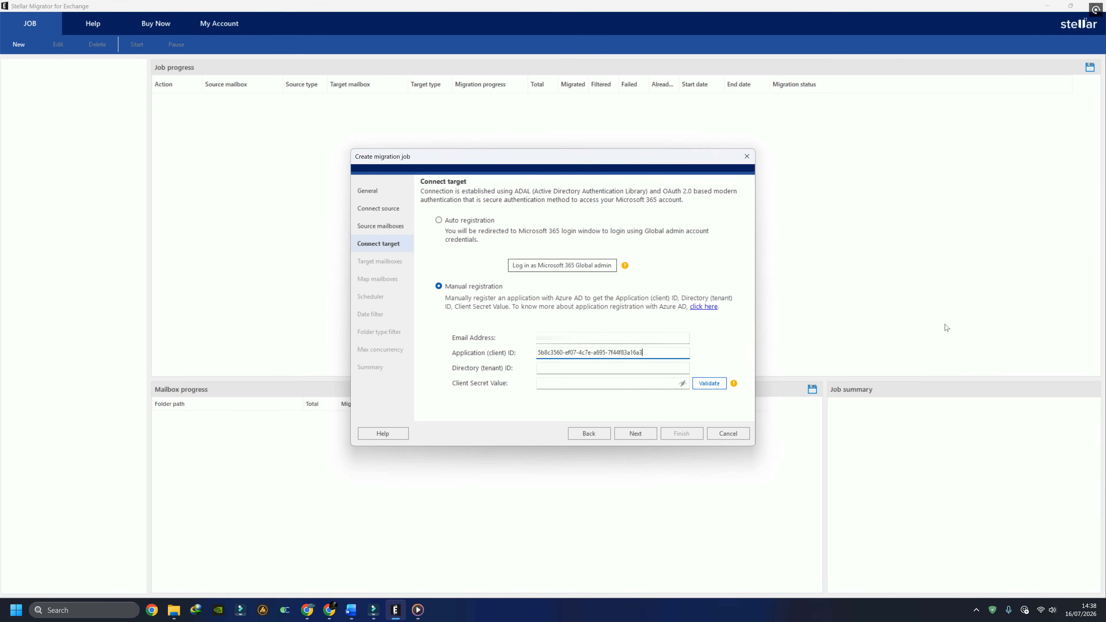
pyautogui.hotkey('alt', 'Tab')
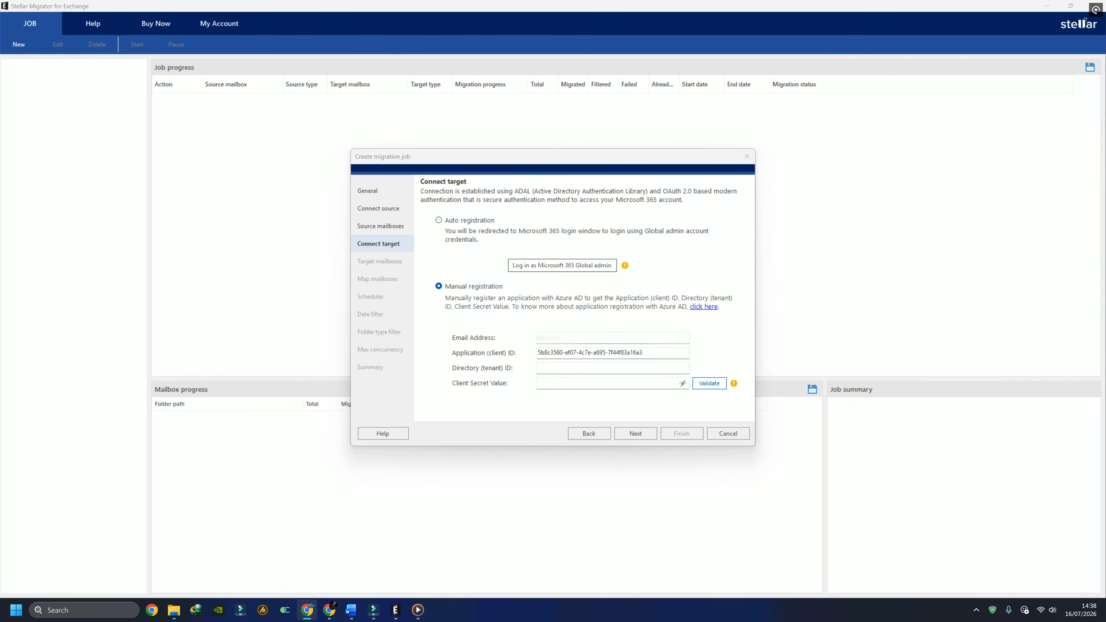
pyautogui.click(615, 338)
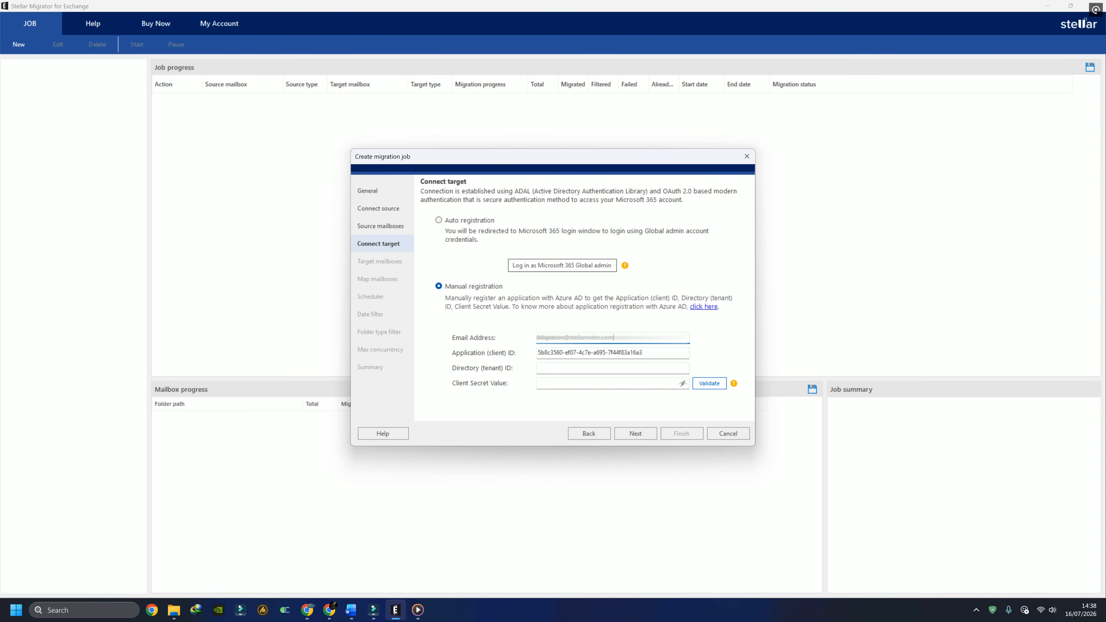
# Step: Fill in the directory (tenant) ID and the client secret value for the target's manual registration
pyautogui.hotkey('alt', 'Tab')
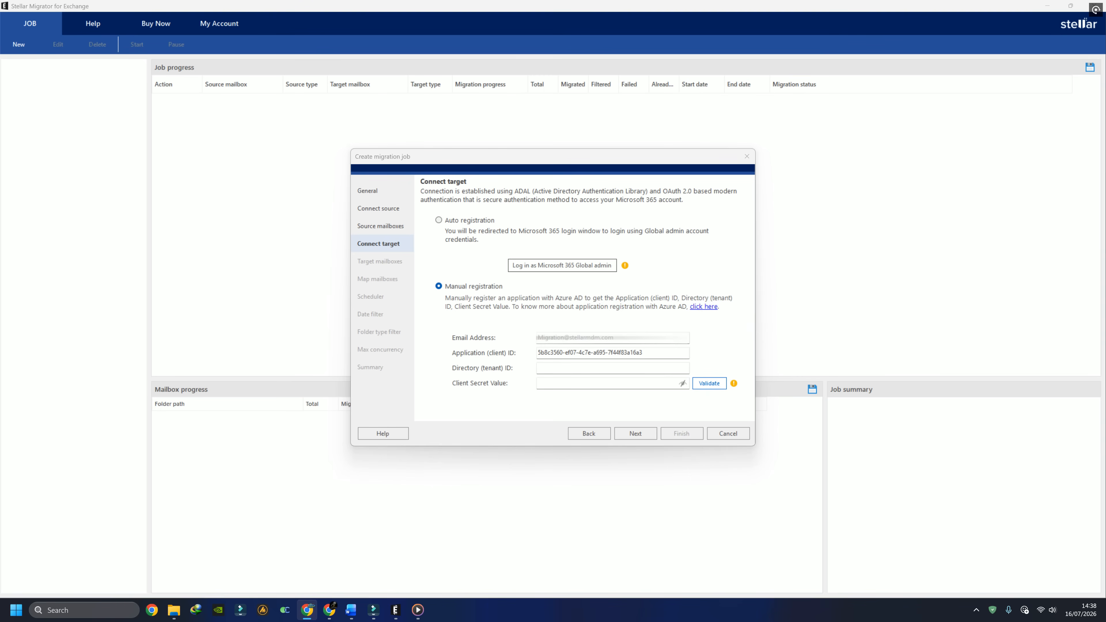
pyautogui.click(558, 369)
pyautogui.write('fd426364-19c4-435c-9098-22172cd1b5ed')
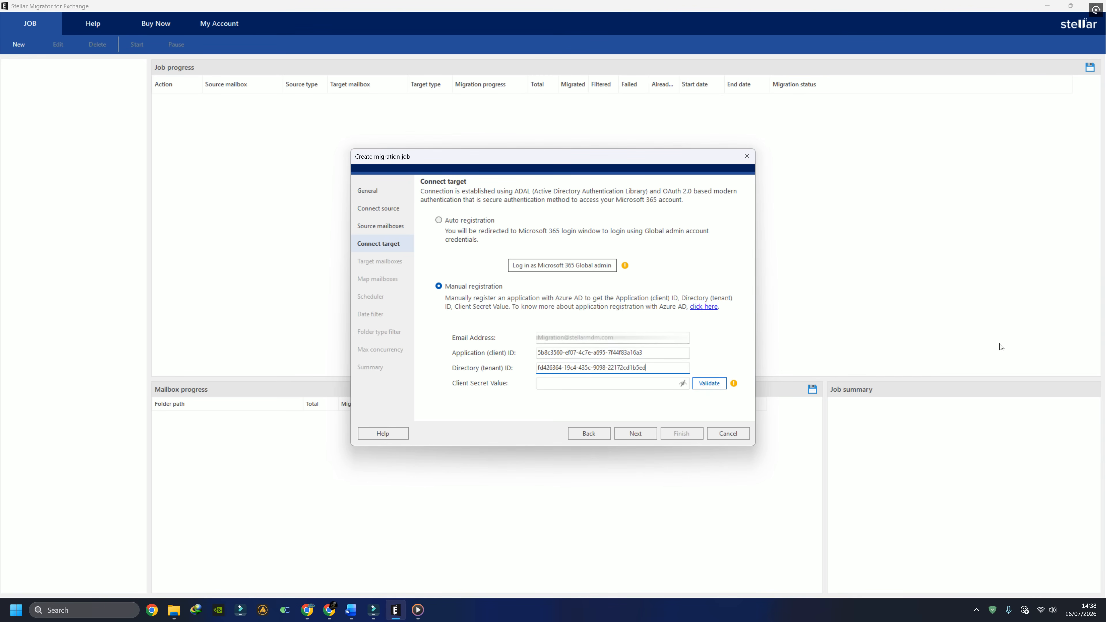
pyautogui.hotkey('alt', 'Tab')
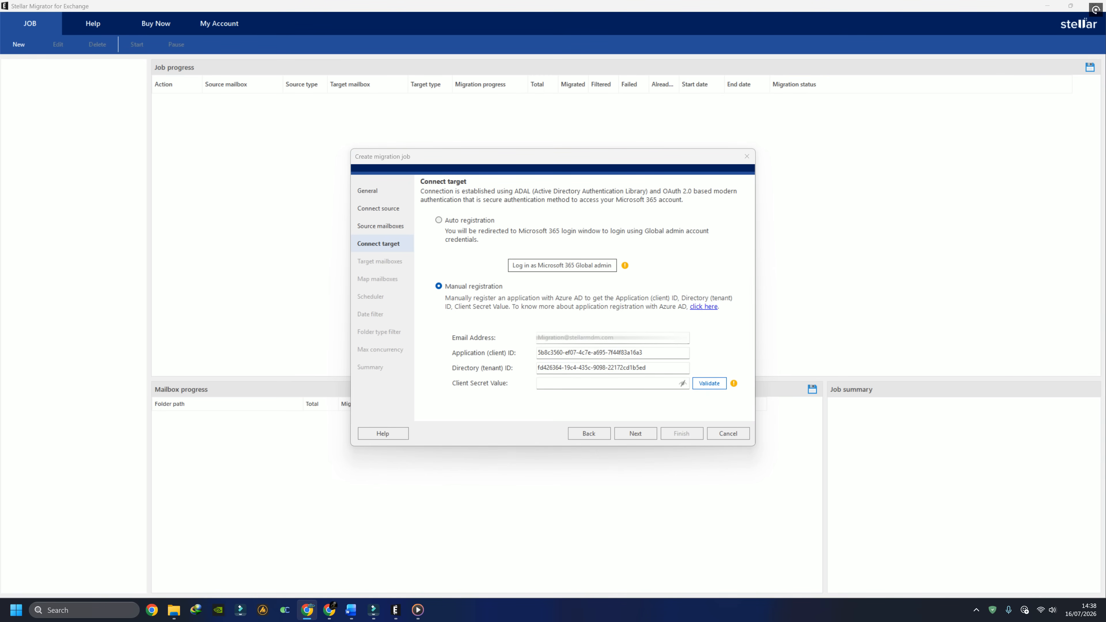
pyautogui.hotkey('alt', 'Tab')
pyautogui.click(608, 384)
pyautogui.hotkey('ctrl', 'v')
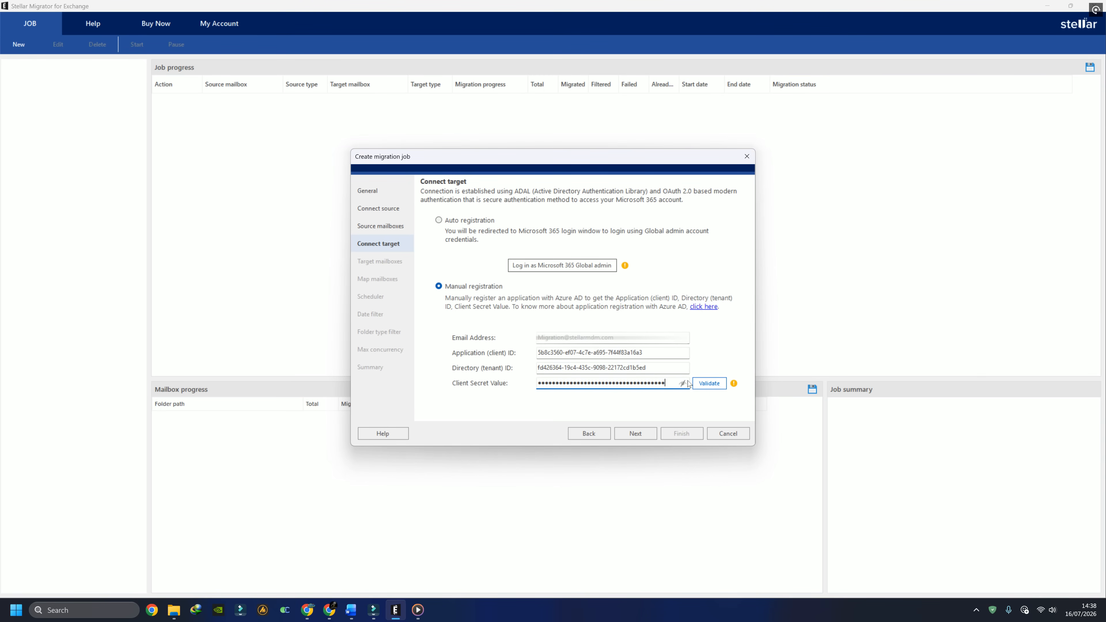
# Step: Validate the Microsoft 365 target's manual registration and continue to mailbox mapping with the listed target mailboxes
pyautogui.click(709, 383)
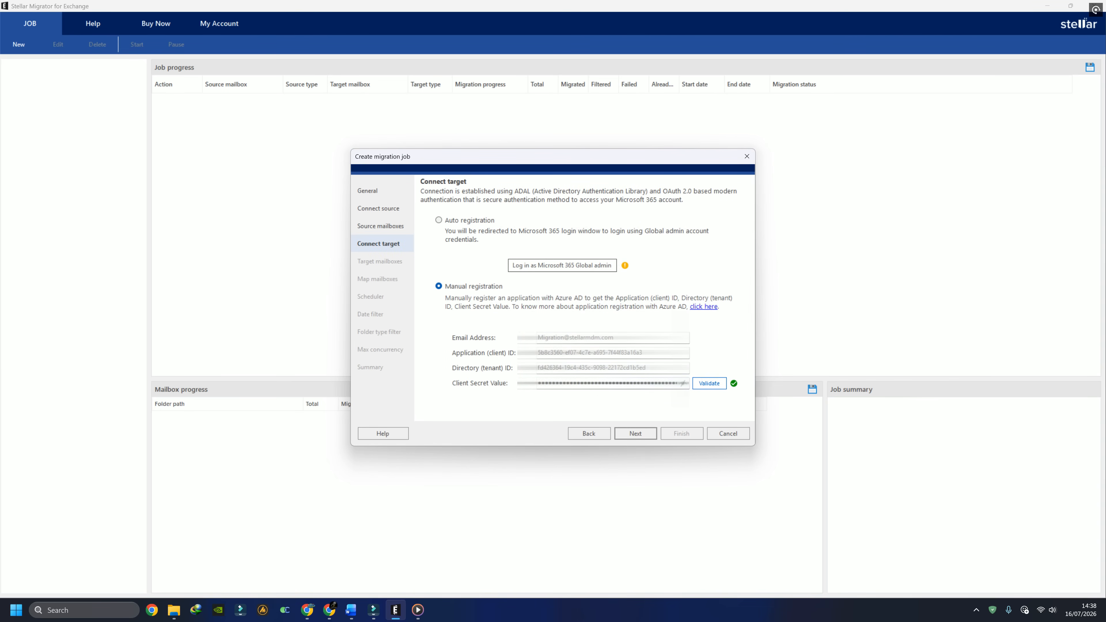
pyautogui.click(637, 437)
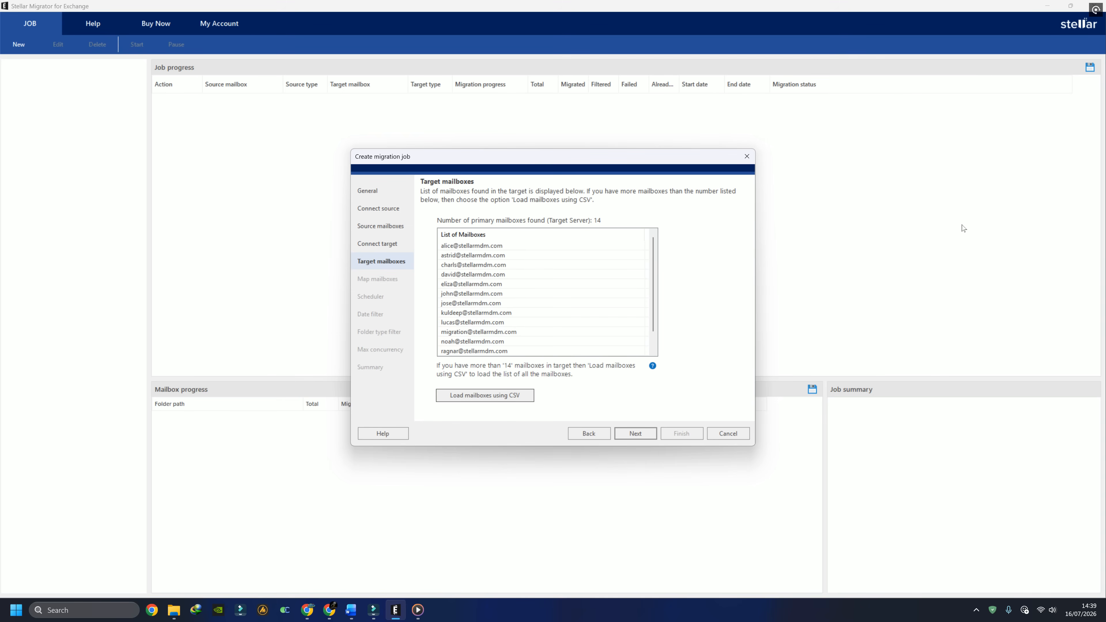
pyautogui.click(645, 437)
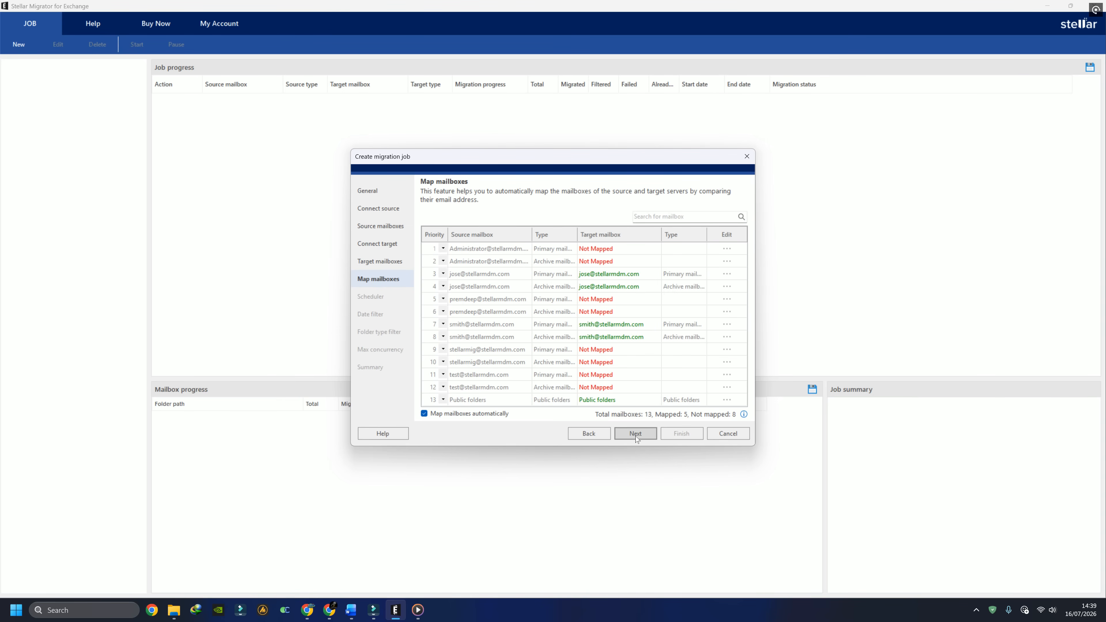
# Step: Turn off automatic mailbox mapping, map the third source row's primary mailbox to the fifth target primary mailbox, and proceed to scheduling
pyautogui.click(463, 416)
pyautogui.click(727, 273)
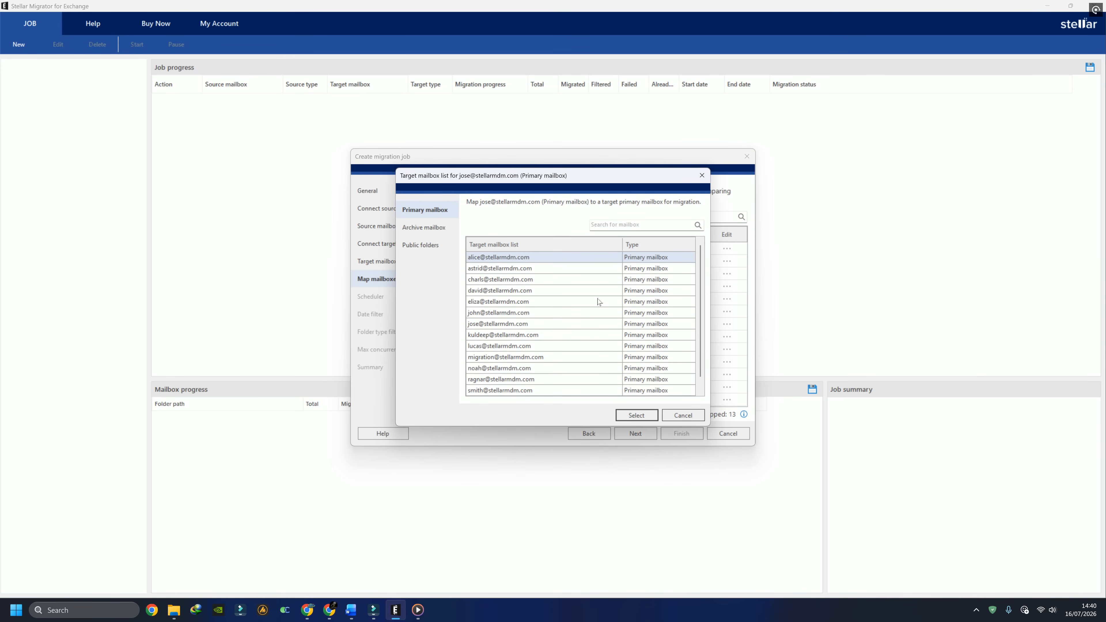
pyautogui.click(500, 304)
pyautogui.doubleClick(500, 305)
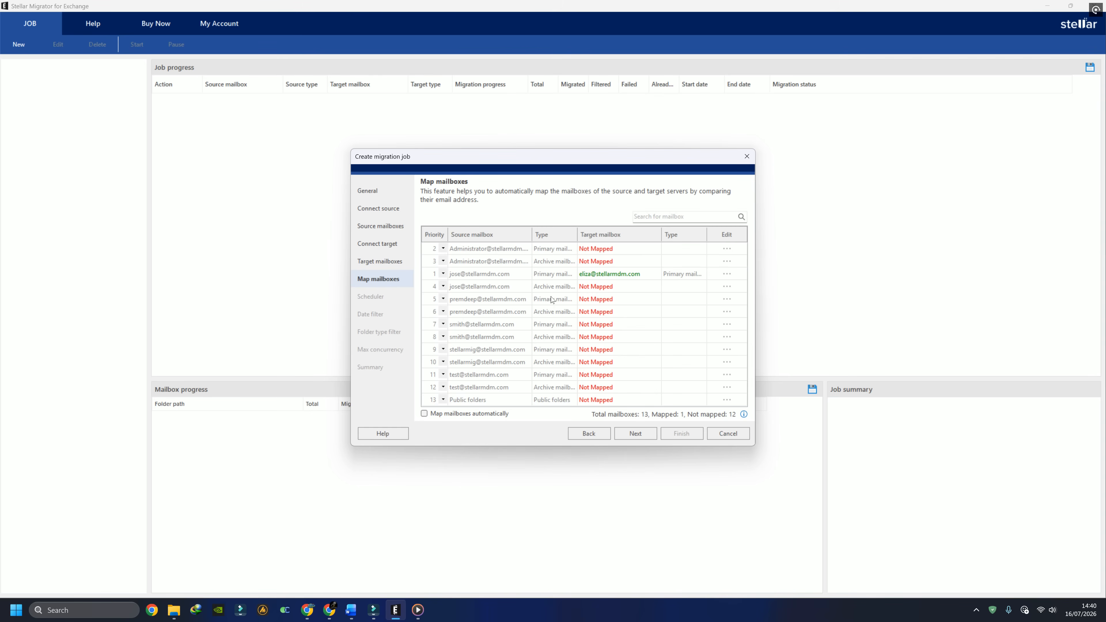
pyautogui.click(621, 438)
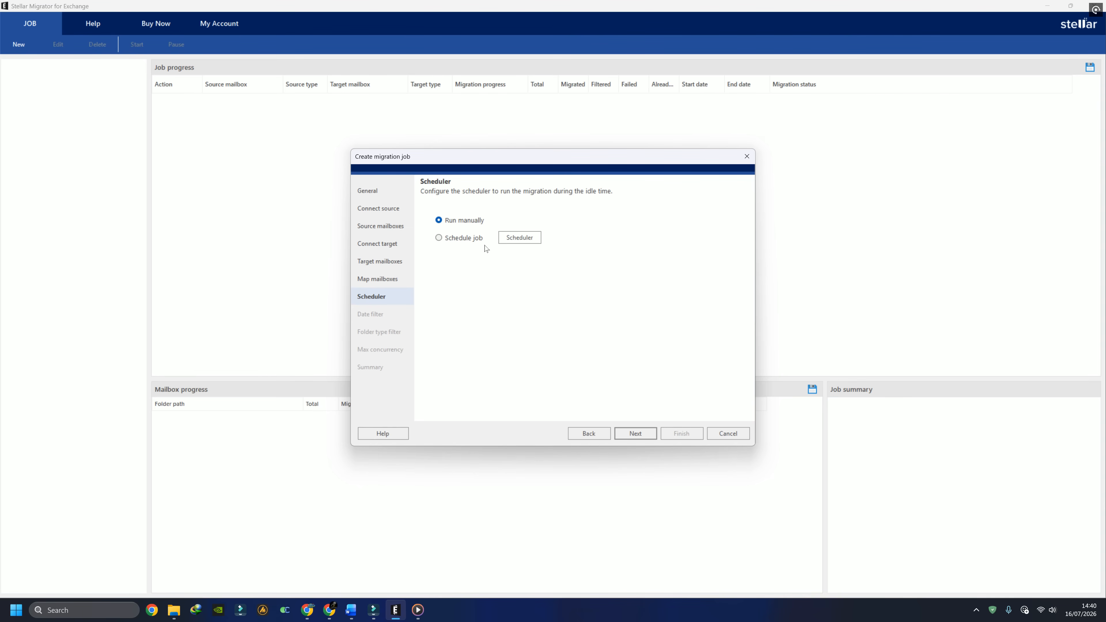
# Step: Examine the job scheduler's daily, weekly and monthly frequencies and its time and start date settings, and cancel without scheduling
pyautogui.click(460, 241)
pyautogui.click(525, 240)
pyautogui.click(410, 205)
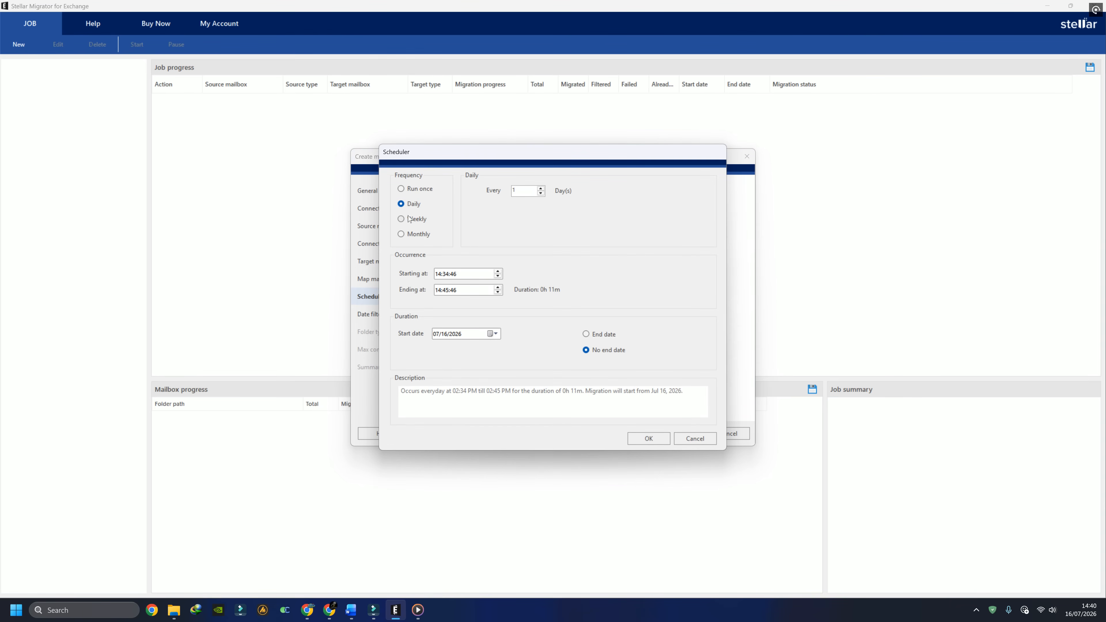
pyautogui.click(410, 219)
pyautogui.click(409, 234)
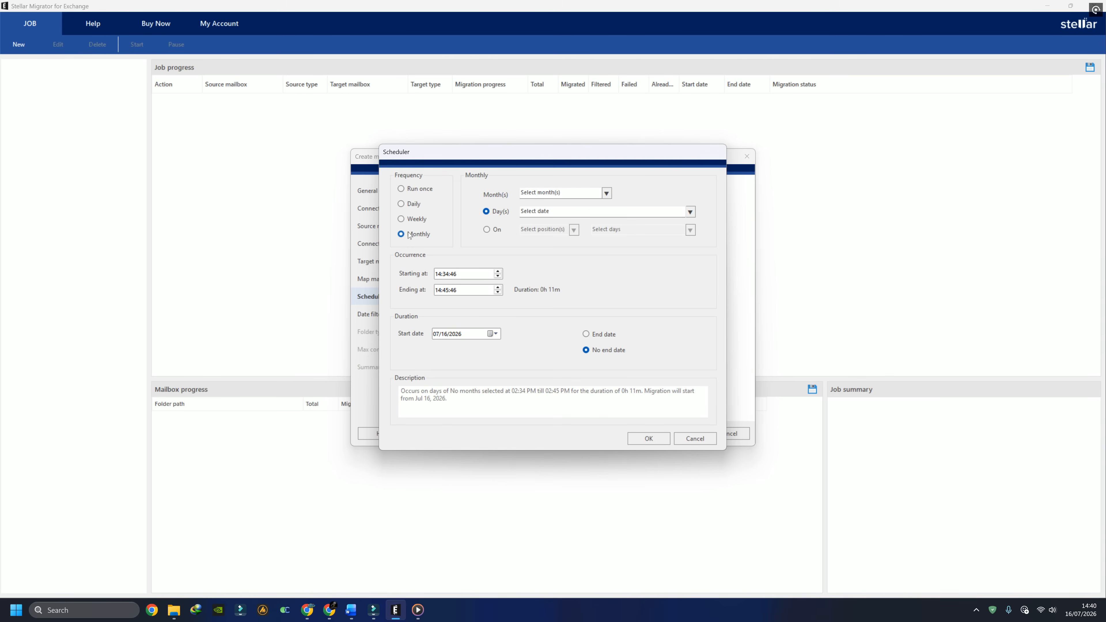
pyautogui.click(455, 274)
pyautogui.click(455, 290)
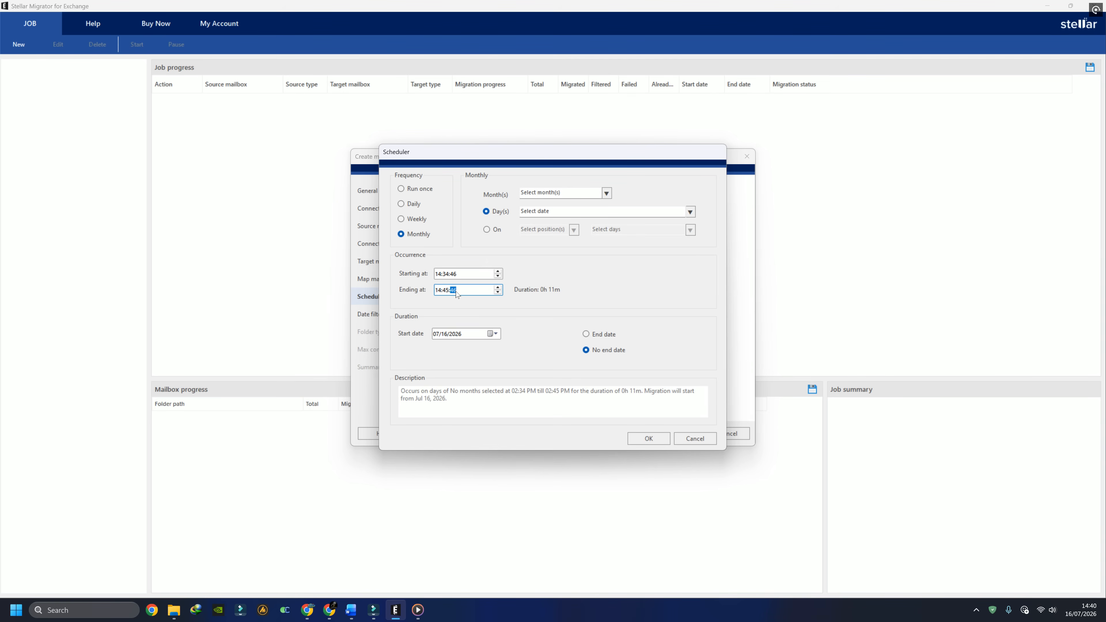
pyautogui.click(461, 338)
pyautogui.click(690, 436)
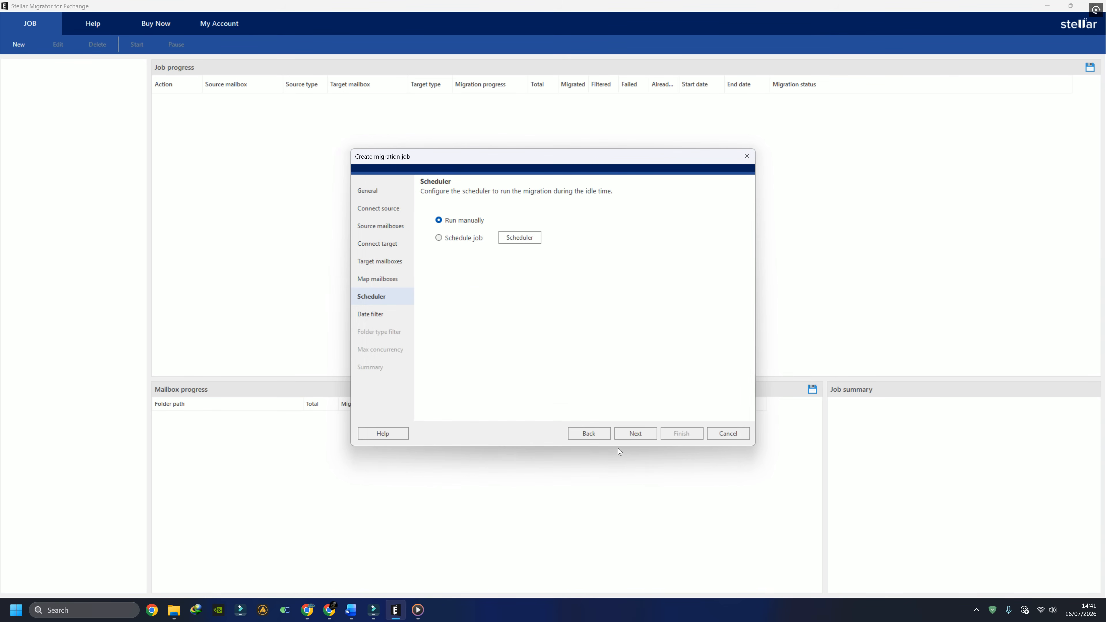
# Step: Leave the job on manual run, migrating all items and folder types, with 5 mailbox threads, 5 item threads per mailbox and 2 rerun attempts
pyautogui.click(629, 433)
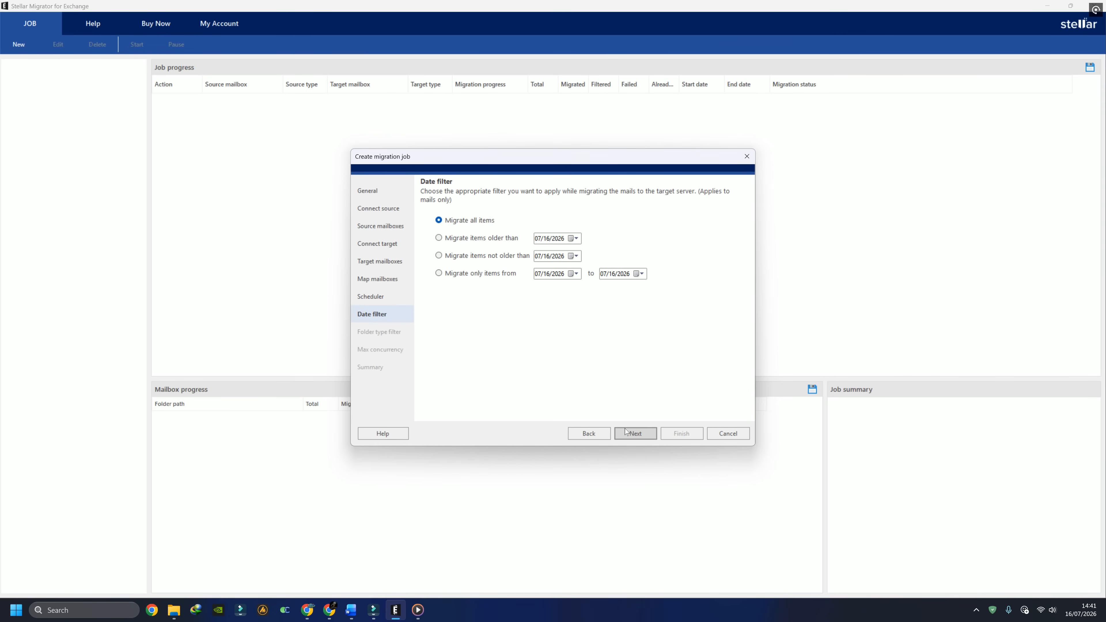
pyautogui.click(626, 433)
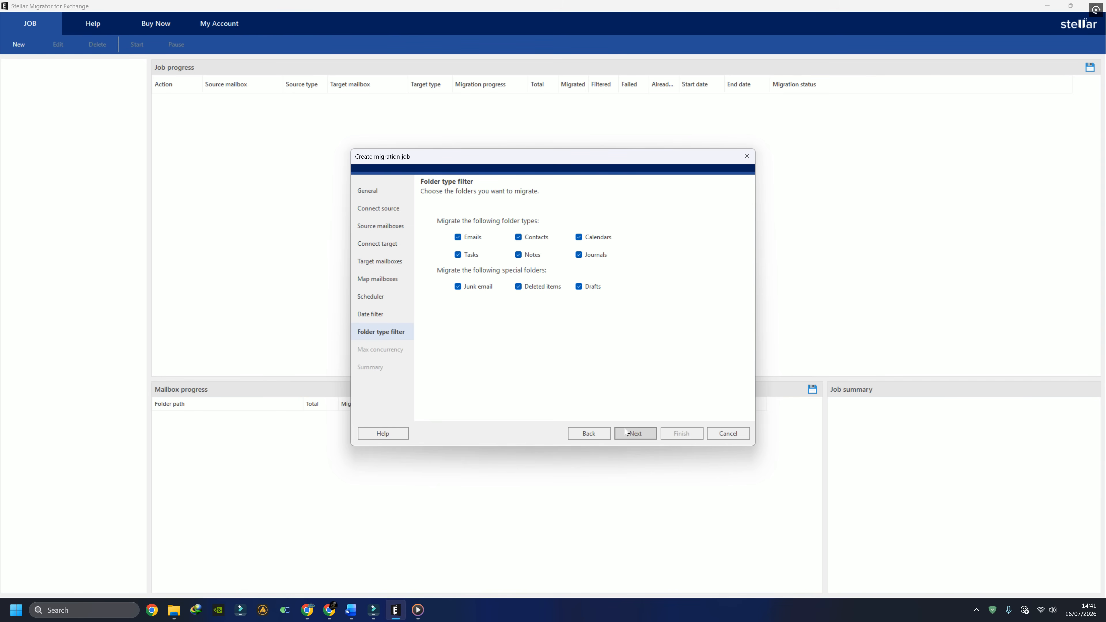
pyautogui.click(626, 433)
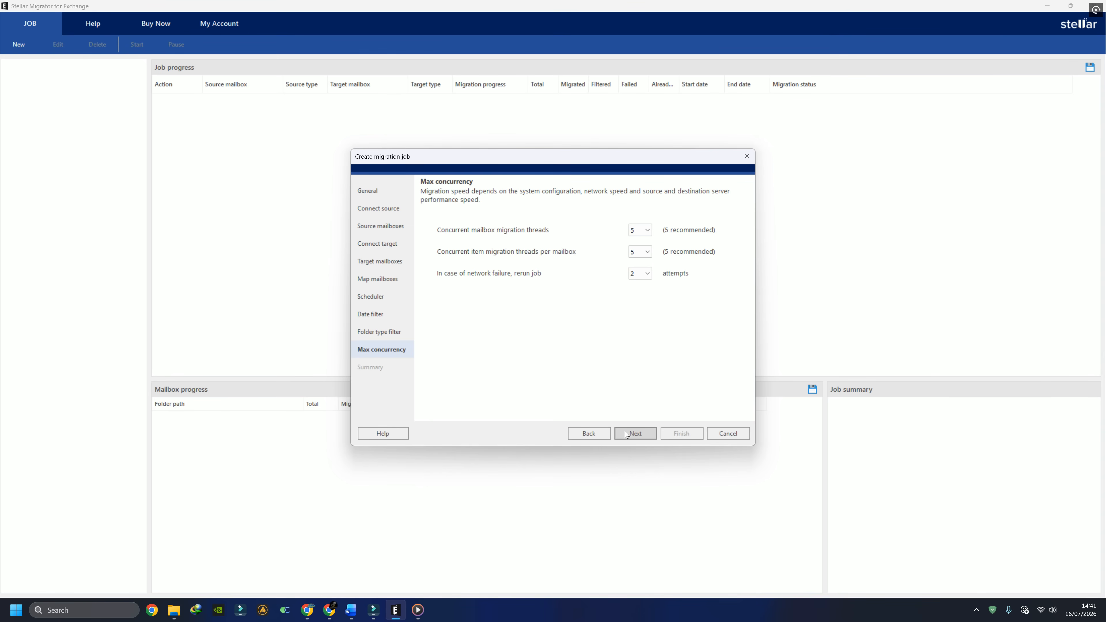
pyautogui.click(626, 433)
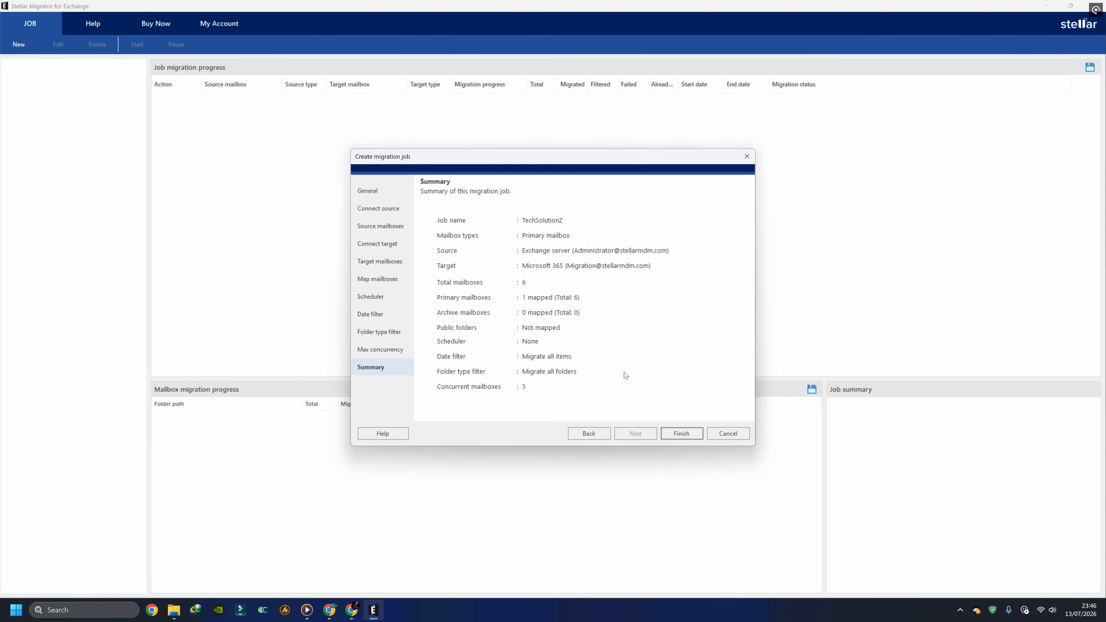
# Step: Finish creating the TechSolutionZ migration job from its summary and dismiss the confirmation
pyautogui.click(682, 436)
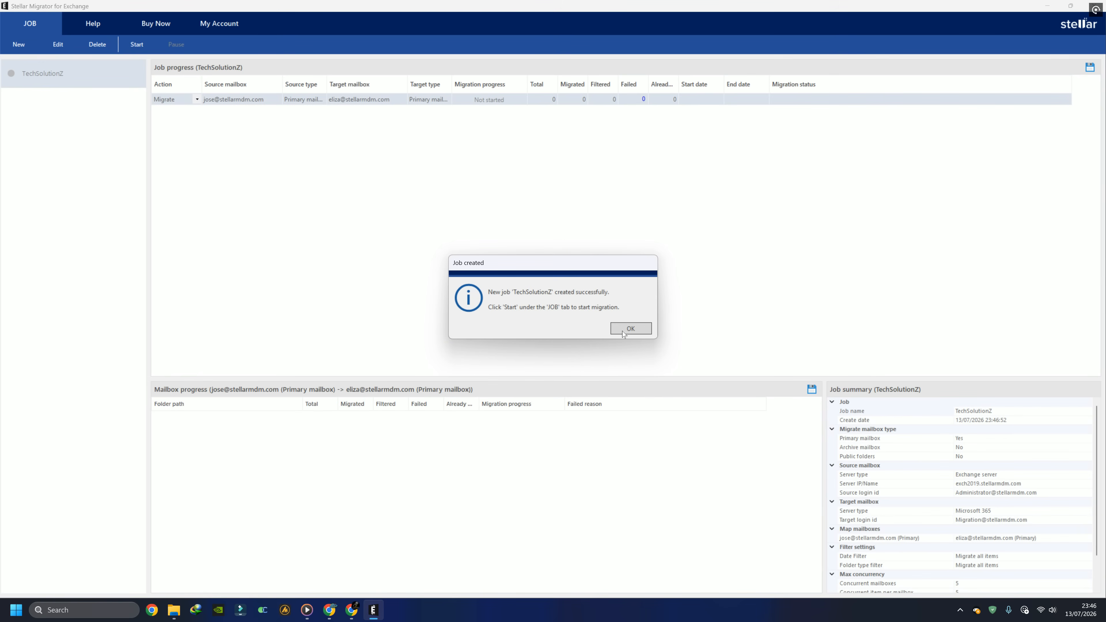
pyautogui.click(624, 332)
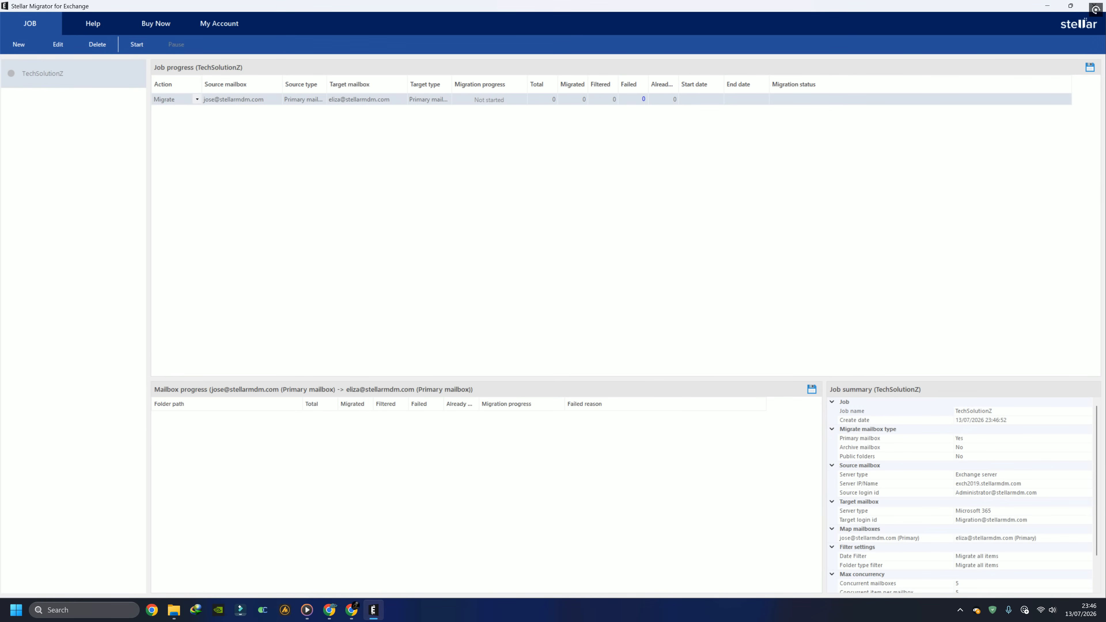
pyautogui.hotkey('alt', 'Tab')
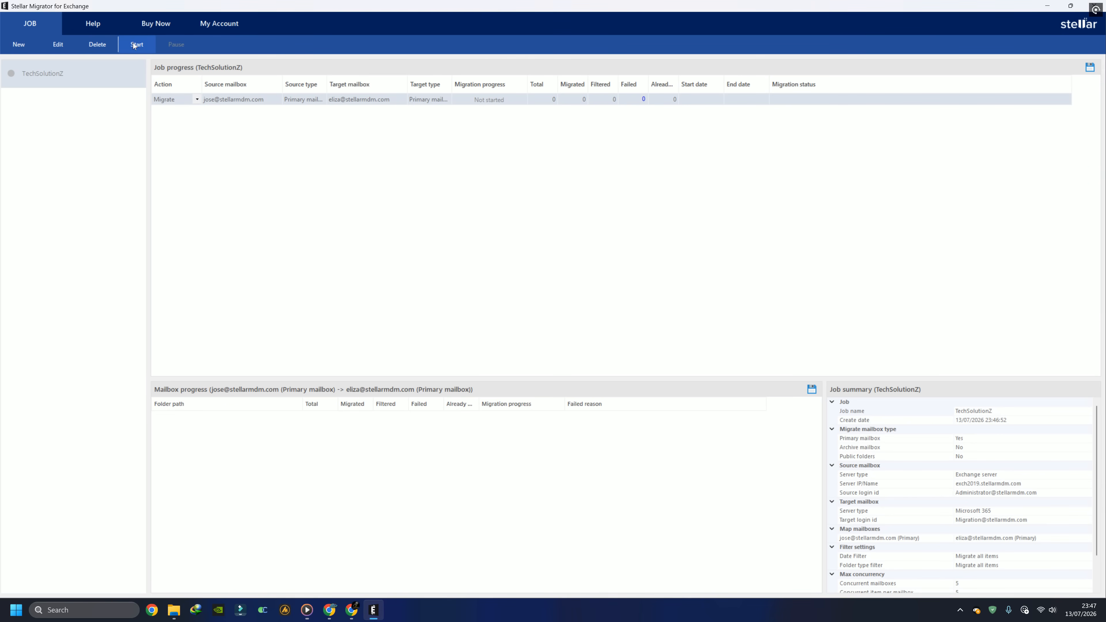
# Step: Start the TechSolutionZ migration job and check the mapped mailbox's migration progress
pyautogui.click(134, 42)
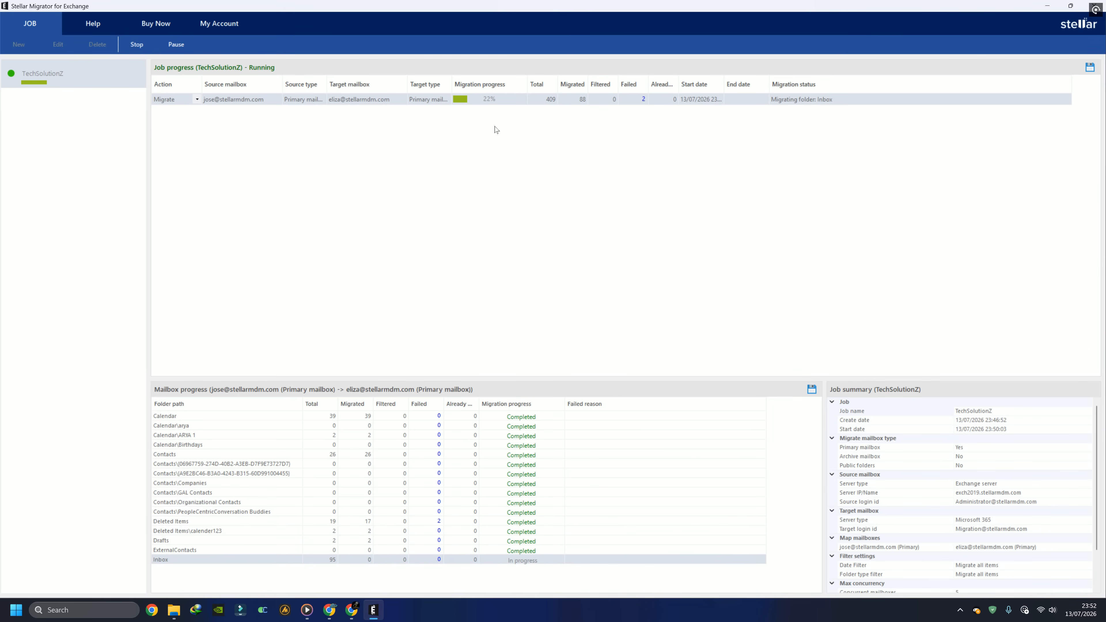
pyautogui.hotkey('alt', 'Tab')
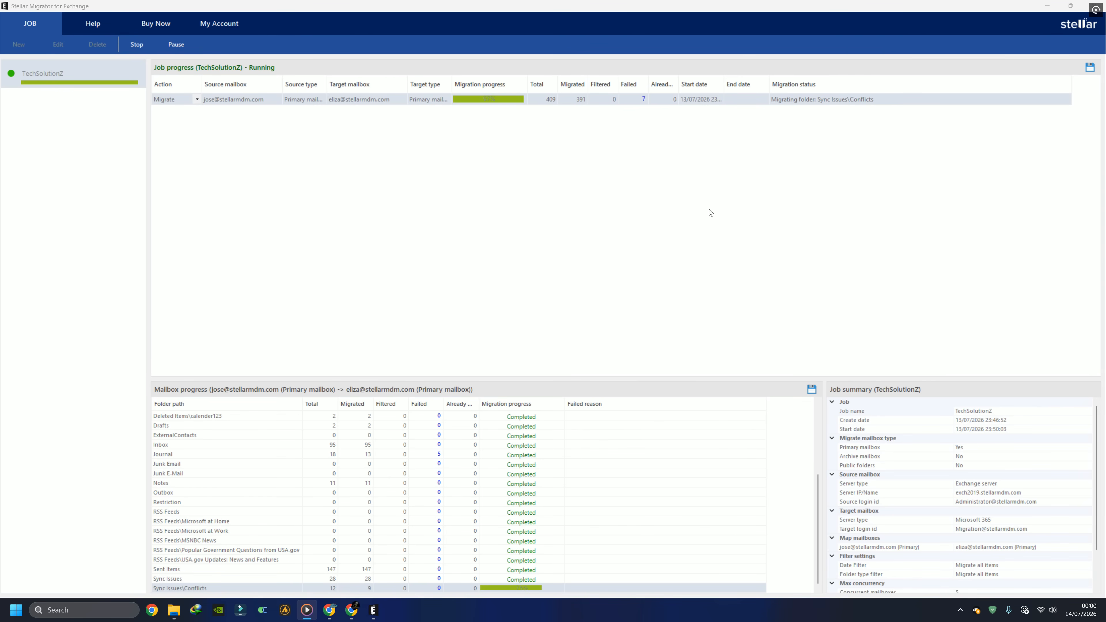
pyautogui.click(477, 101)
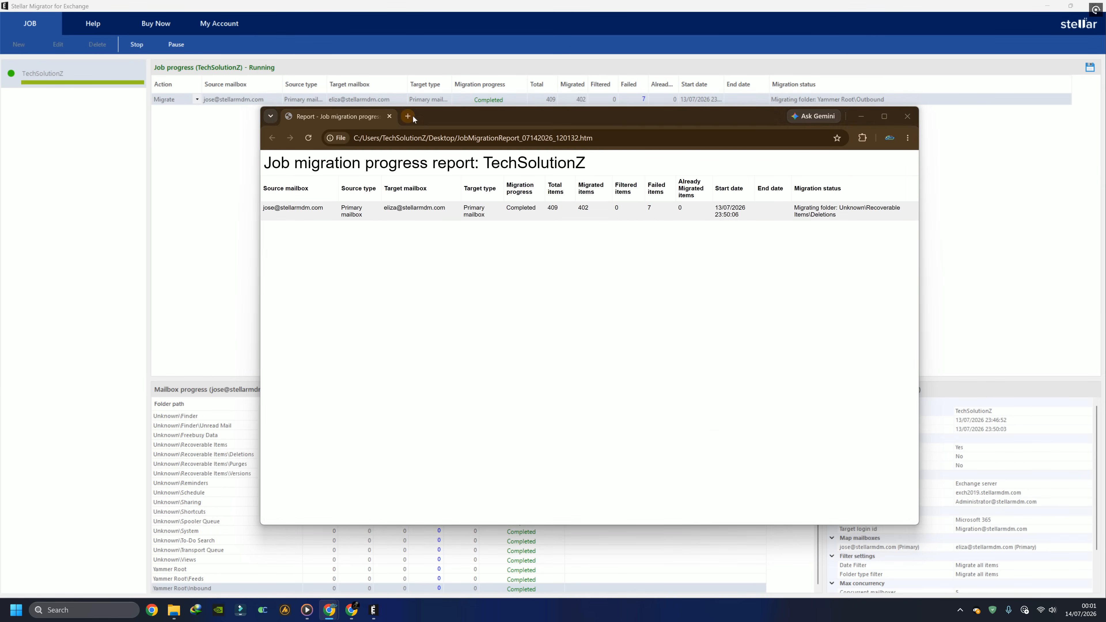
# Step: Open the target mailbox in Outlook on the web at outlook.office365.com/mail/ in a new browser tab
pyautogui.hotkey('ctrl', 't')
pyautogui.write('outlook.office365.com/mail/')
pyautogui.press('Return')
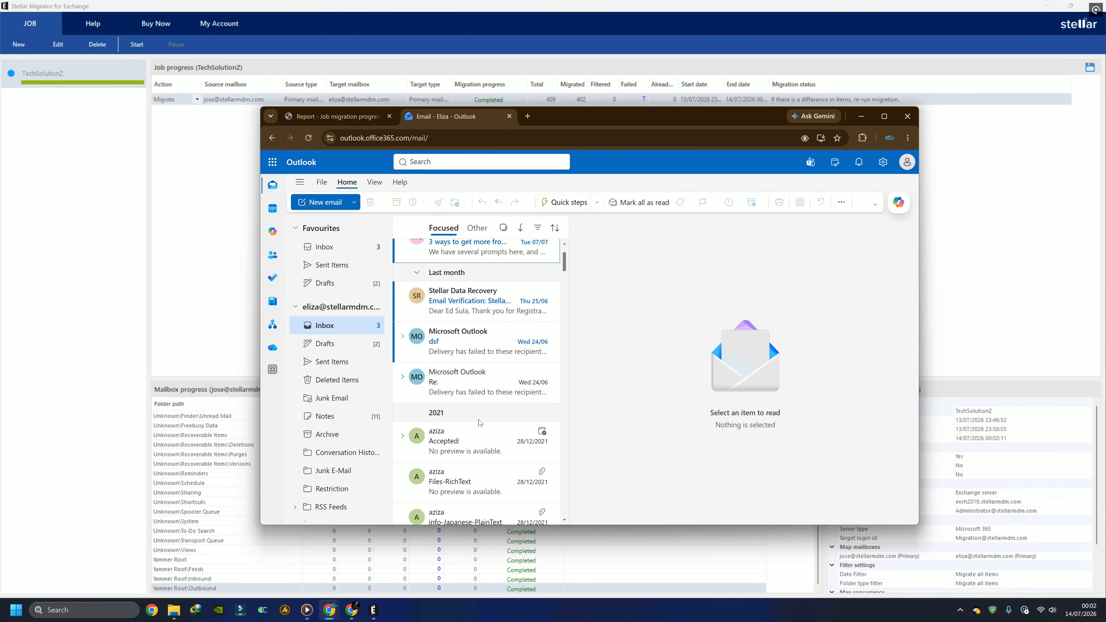
# Step: Look through the target mailbox's folders in Outlook, including Sent Items, Notes and Inbox, to check the migrated items
pyautogui.click(340, 267)
pyautogui.scroll(-2, 340, 267)
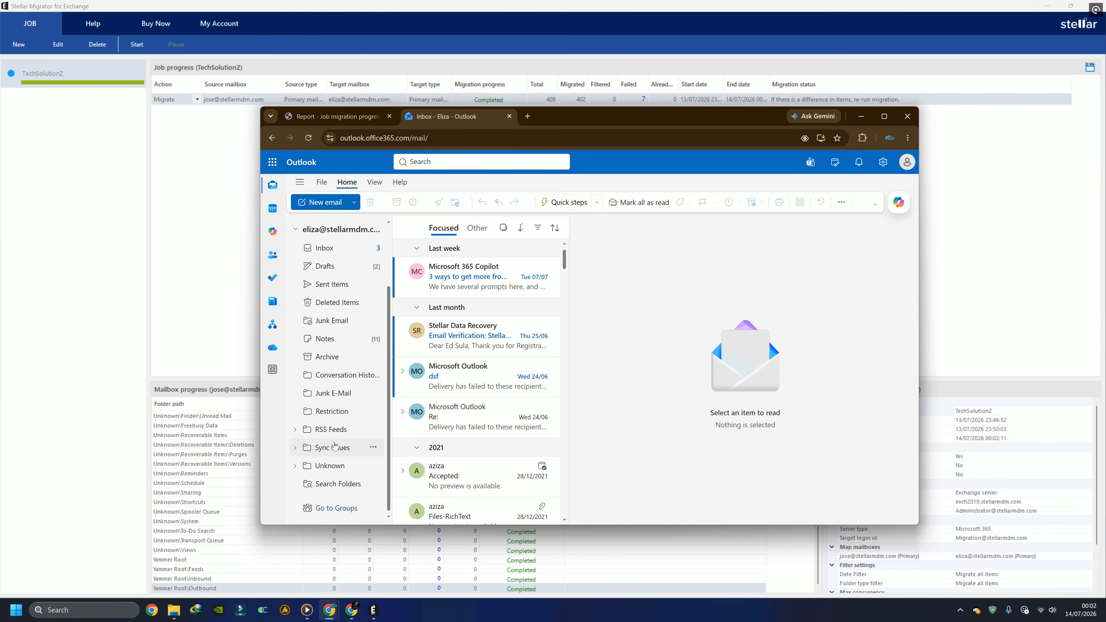
pyautogui.click(331, 339)
pyautogui.click(324, 248)
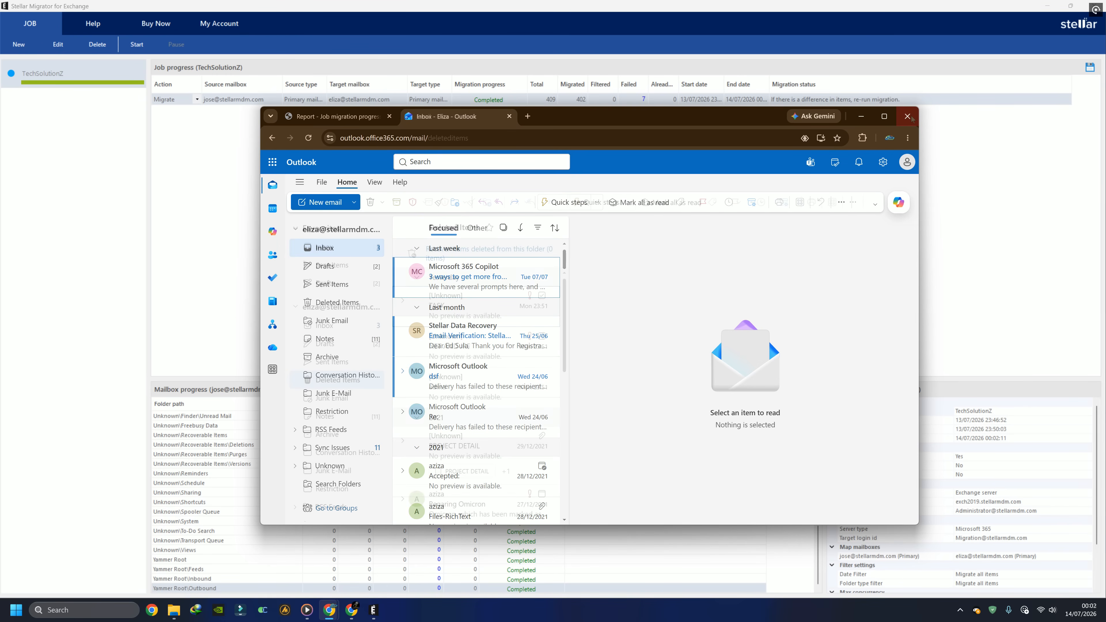